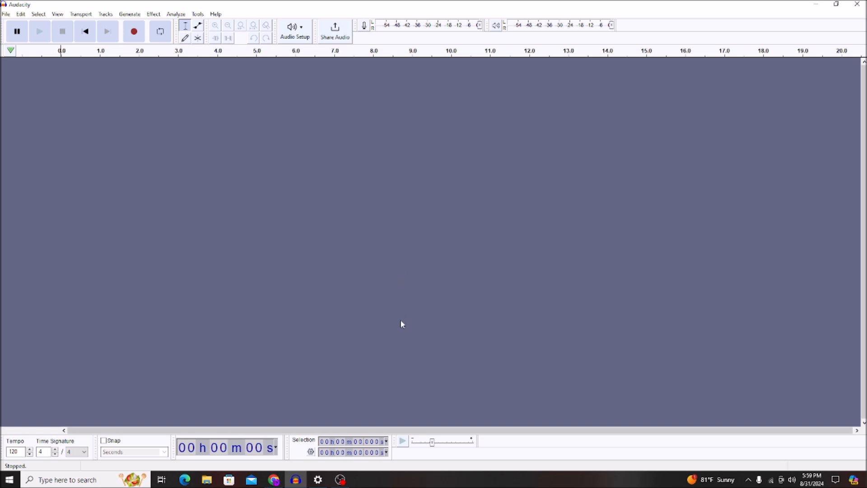
# - Switch to the browser and look through the Voice Tests playlist on YouTube
pyautogui.click(274, 479)
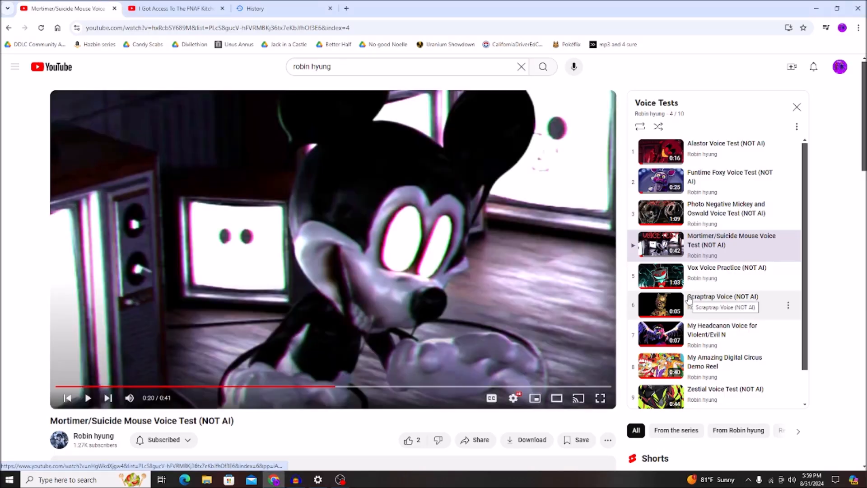
pyautogui.scroll(-1, 690, 300)
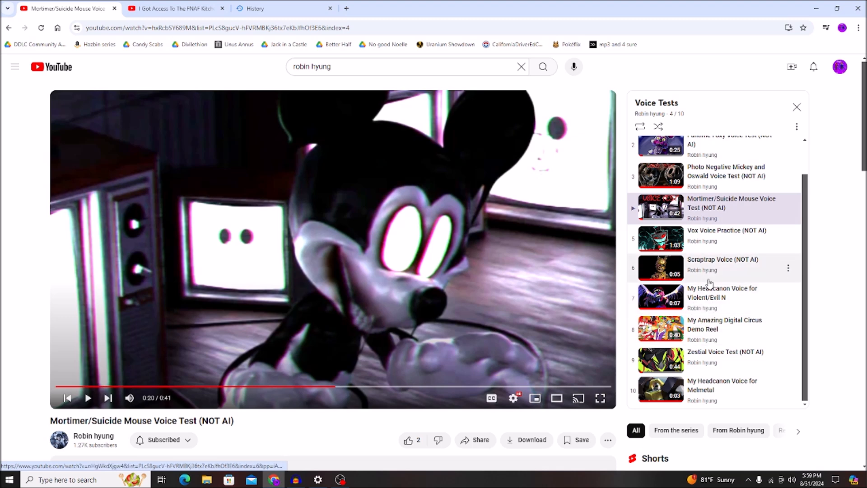
pyautogui.scroll(1, 709, 281)
pyautogui.scroll(-1, 708, 279)
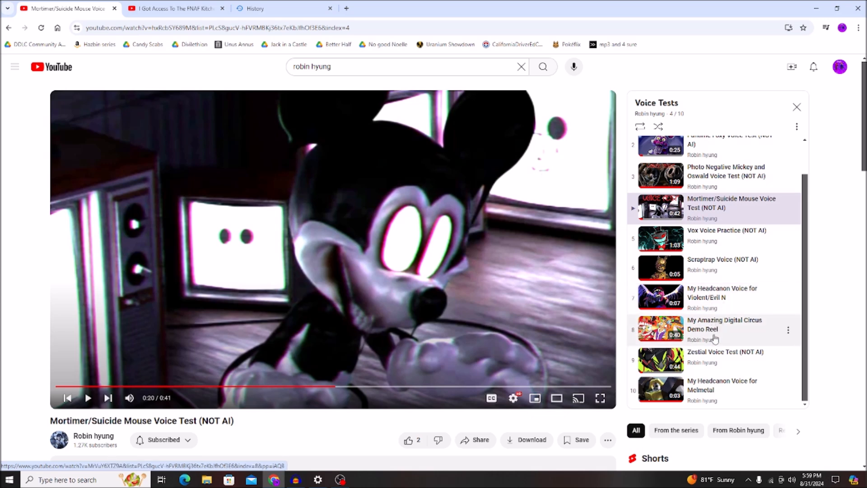
pyautogui.scroll(1, 714, 338)
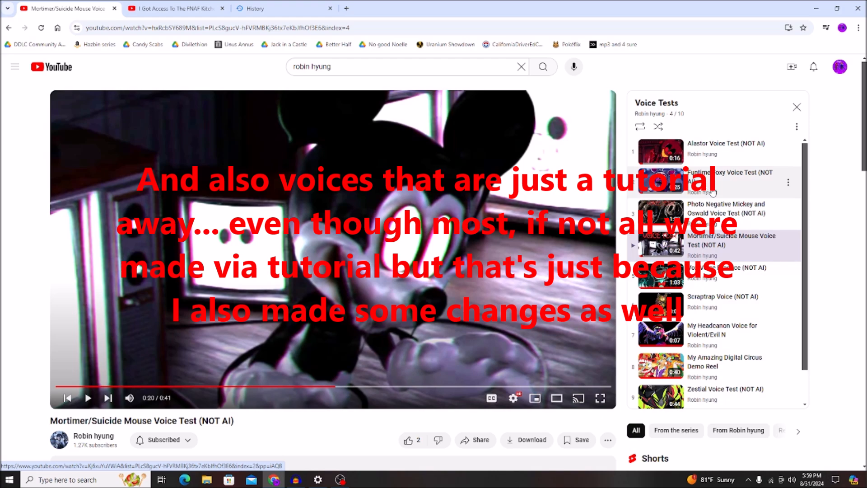
pyautogui.click(340, 480)
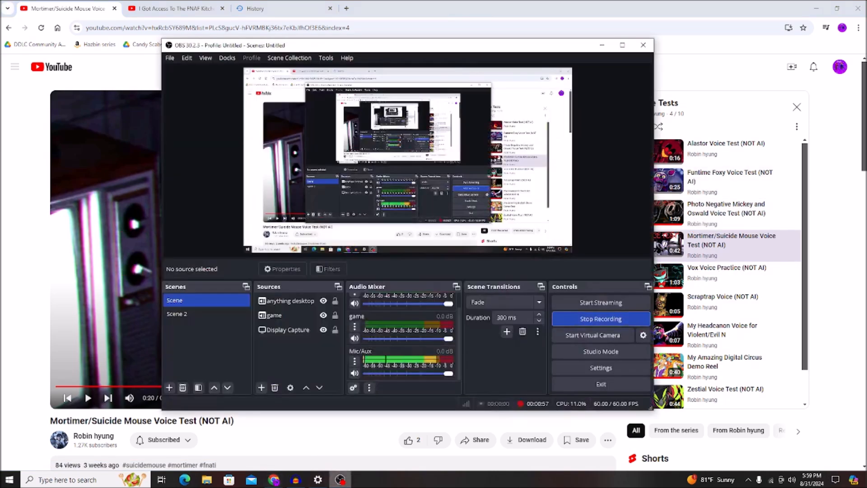
pyautogui.click(337, 482)
# - Switch to Audacity and play the unprocessed voice clip from its start
pyautogui.click(300, 483)
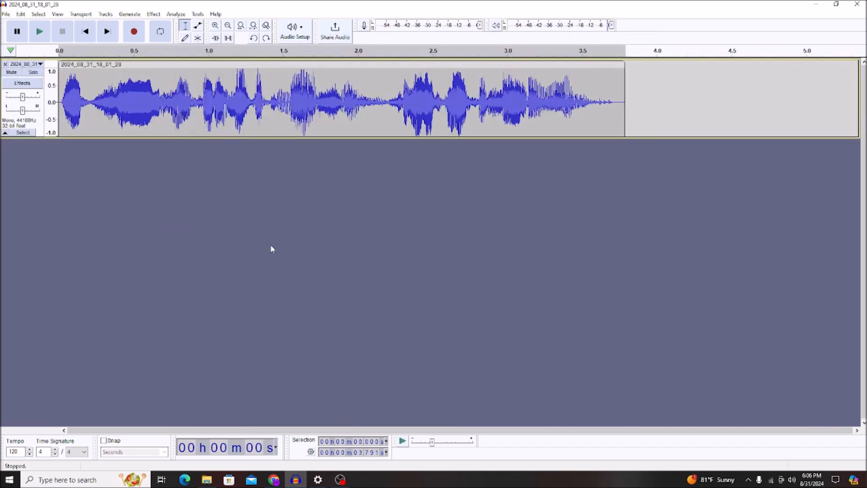
pyautogui.click(60, 102)
pyautogui.press('space')
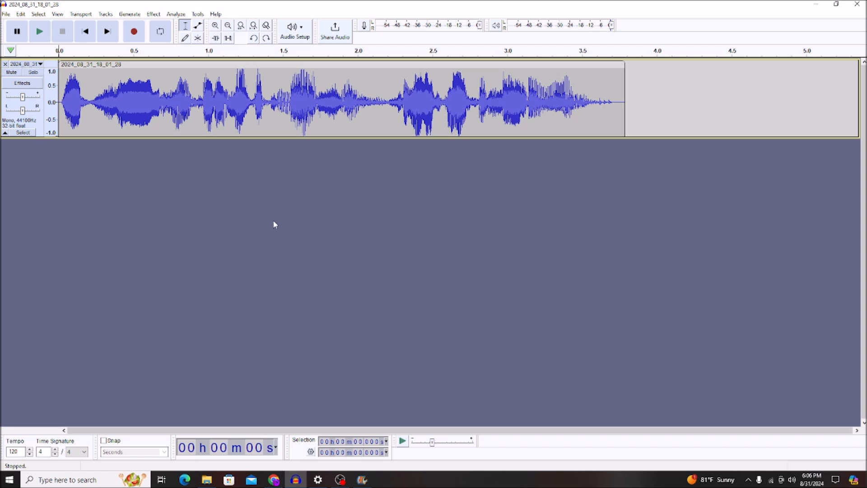
# - Apply Bass and Treble with bass at 5 dB and treble at 0 dB to the whole clip and play it back
pyautogui.doubleClick(166, 104)
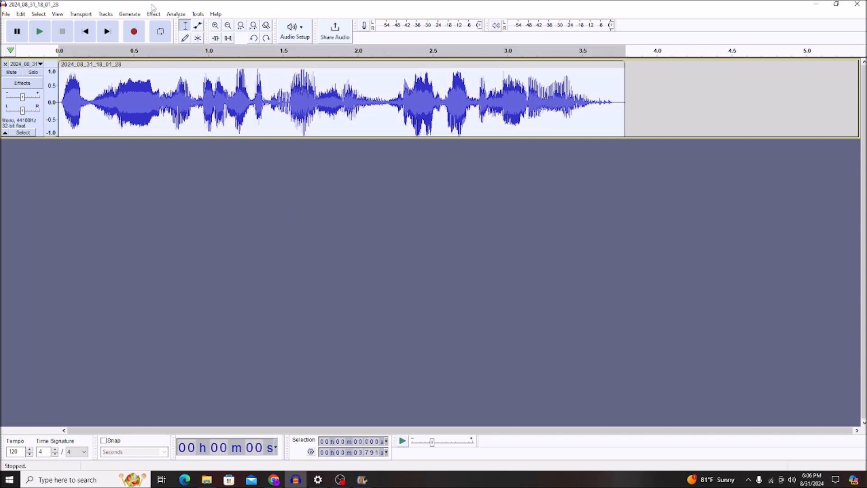
pyautogui.click(151, 16)
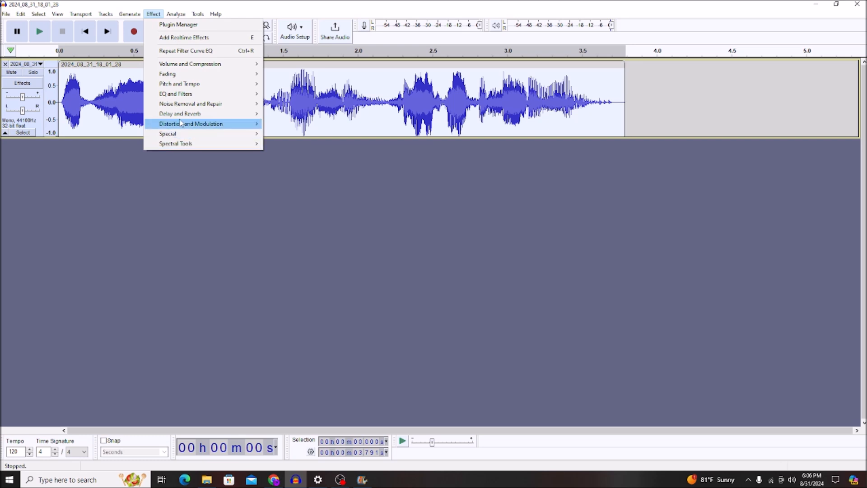
pyautogui.moveTo(183, 98)
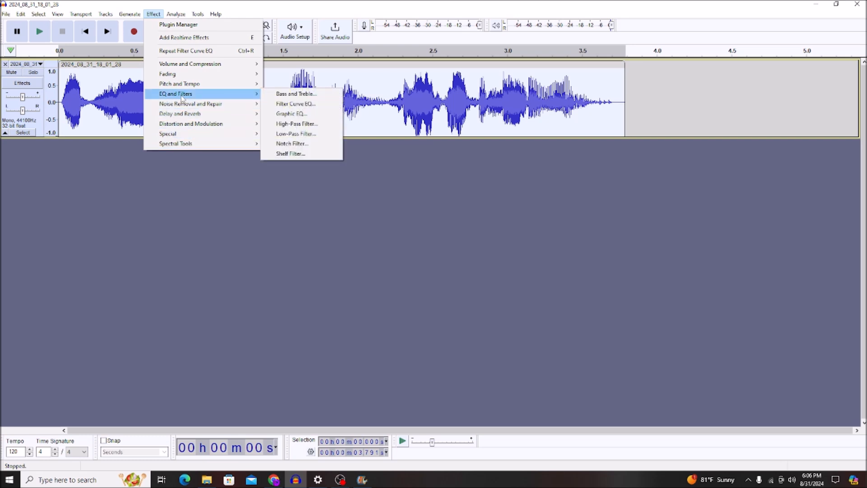
pyautogui.click(282, 95)
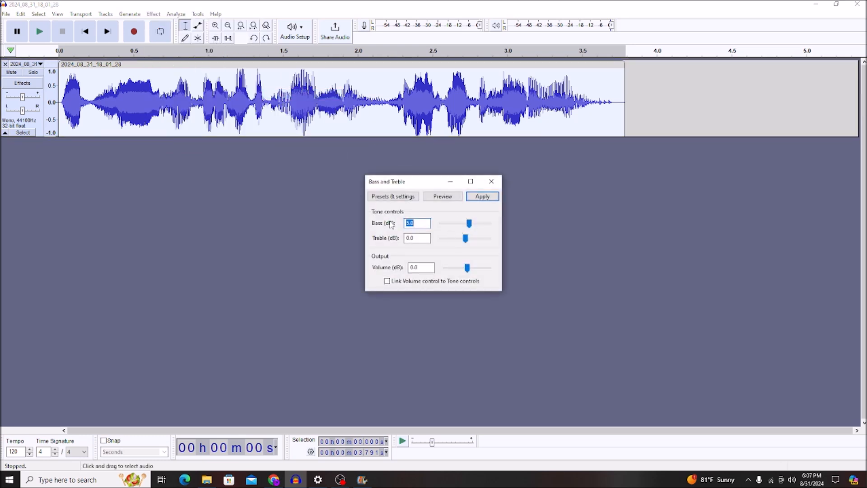
pyautogui.click(495, 199)
pyautogui.press('space')
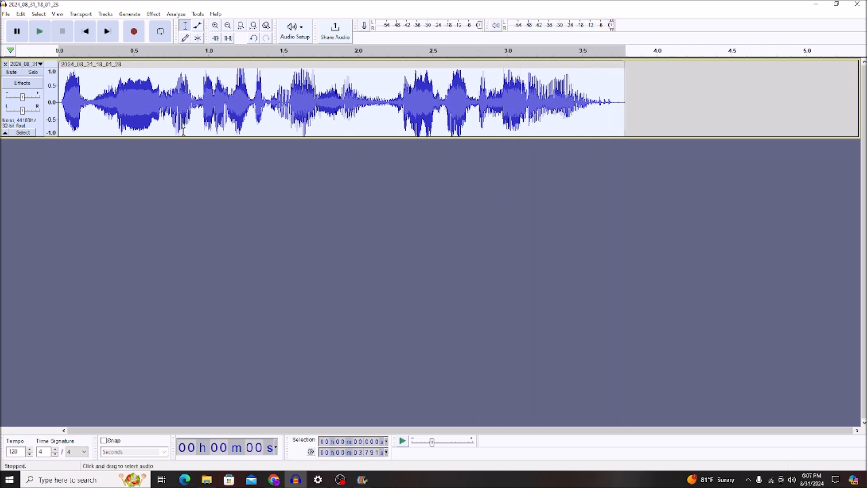
# - Apply Distortion of the Soft Clipping type to the clip and play back part of it
pyautogui.click(154, 14)
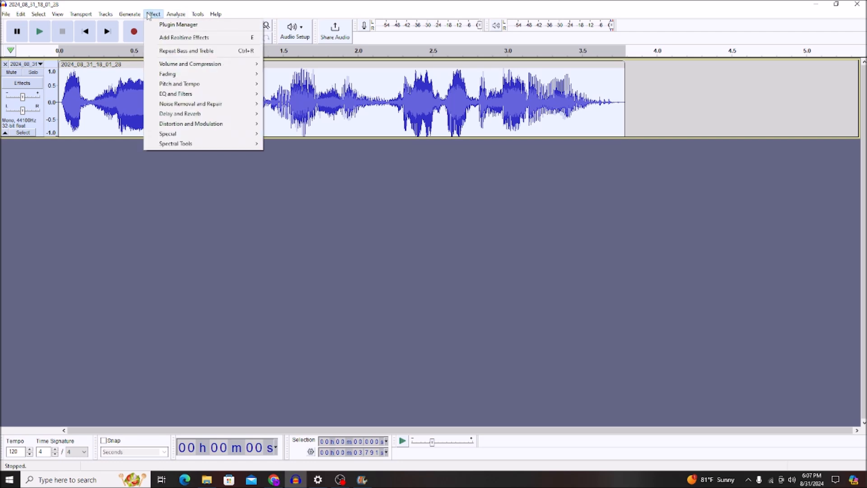
pyautogui.moveTo(244, 124)
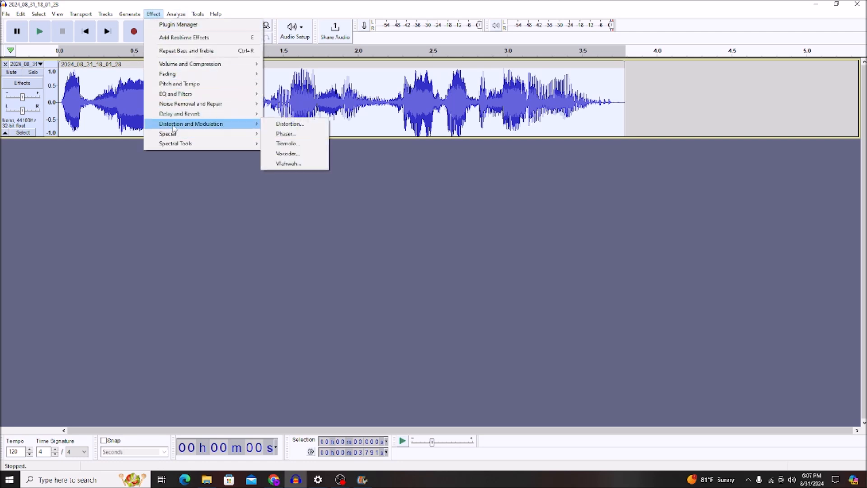
pyautogui.click(293, 125)
pyautogui.click(414, 194)
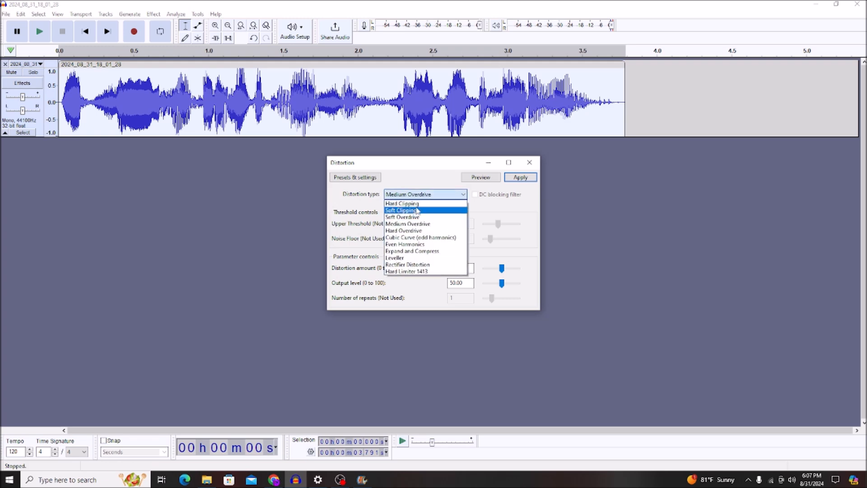
pyautogui.click(414, 210)
pyautogui.click(520, 177)
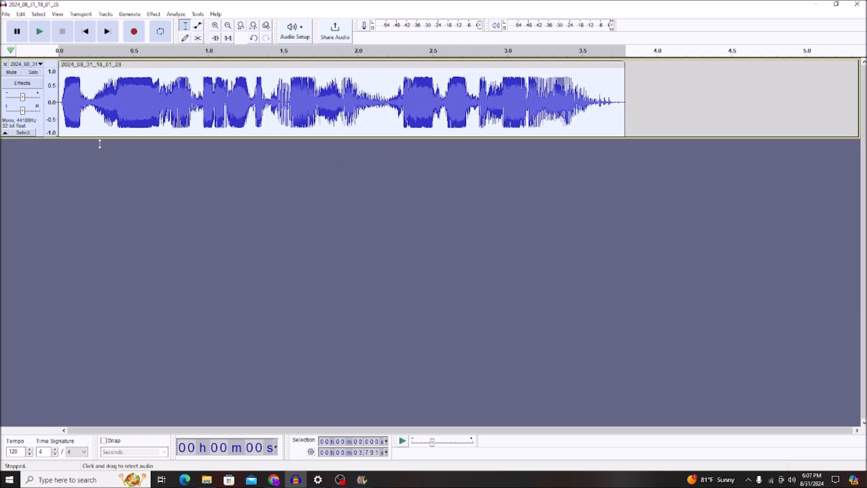
pyautogui.press('space')
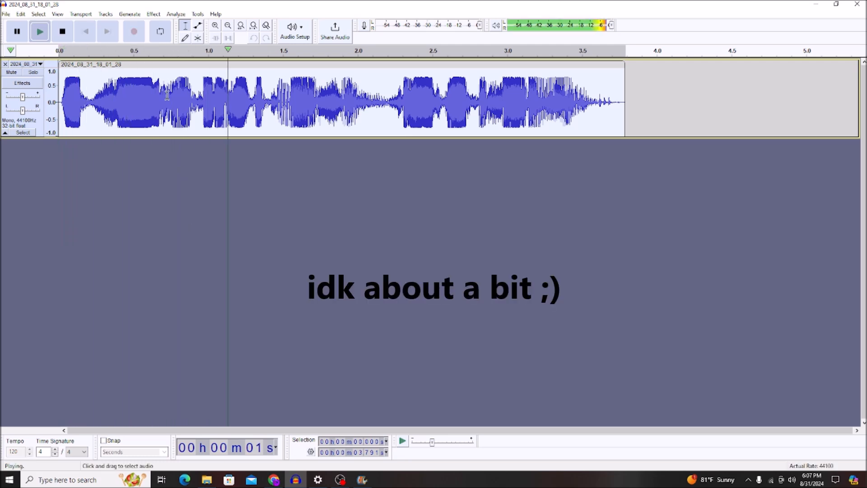
pyautogui.press('space')
# - Apply Distortion of the Medium Overdrive type, with distortion amount and output level at 50, and play back part of the clip
pyautogui.click(154, 14)
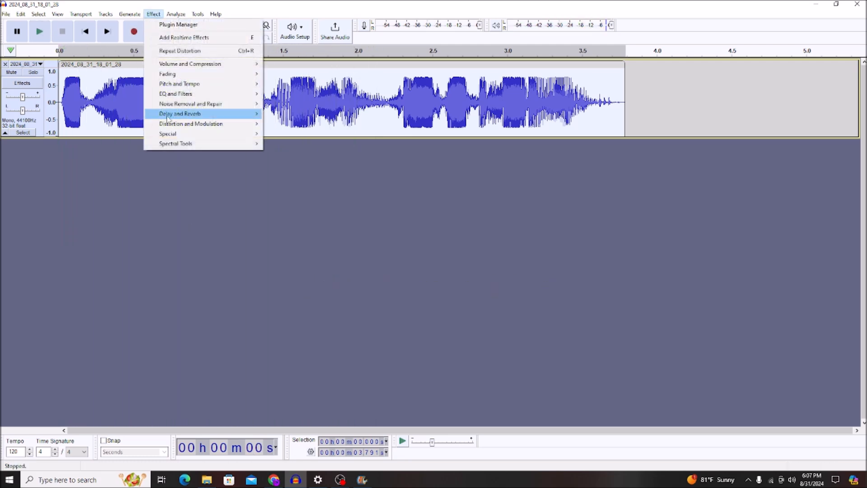
pyautogui.moveTo(167, 125)
pyautogui.click(289, 124)
pyautogui.click(408, 194)
pyautogui.click(409, 224)
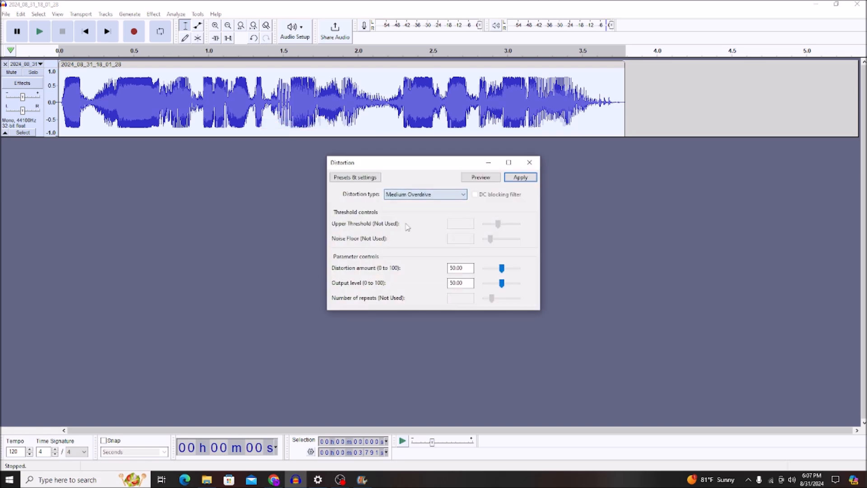
pyautogui.click(520, 177)
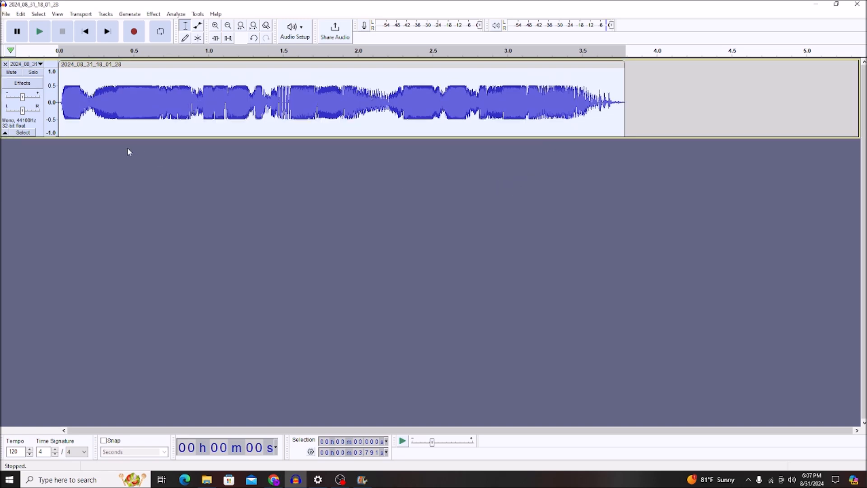
pyautogui.press('space')
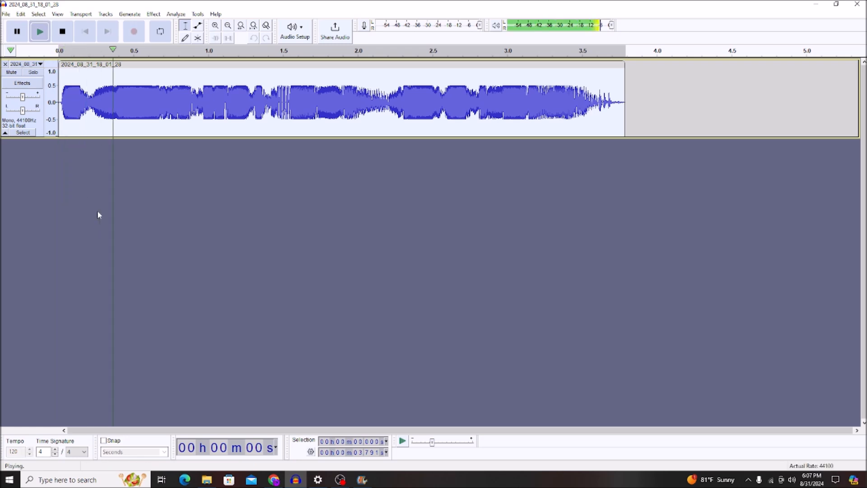
pyautogui.press('space')
# - Apply Filter Curve EQ with the Telephone factory preset to the clip and play it back
pyautogui.click(154, 14)
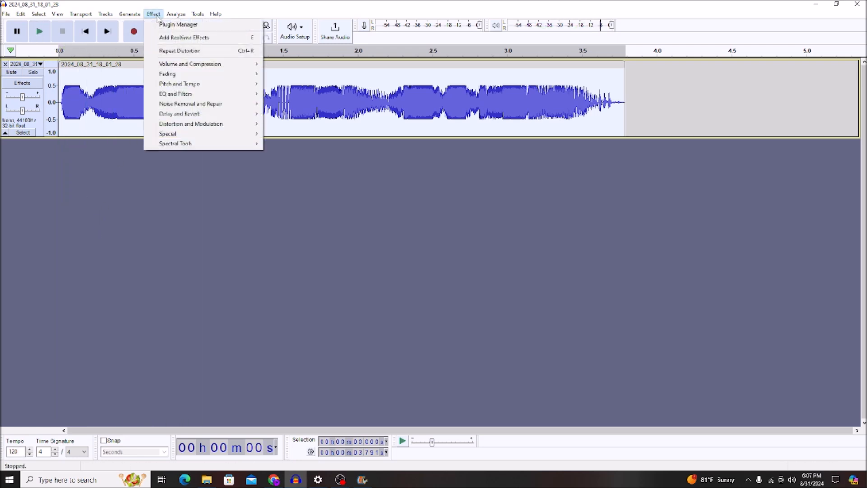
pyautogui.moveTo(194, 93)
pyautogui.click(293, 104)
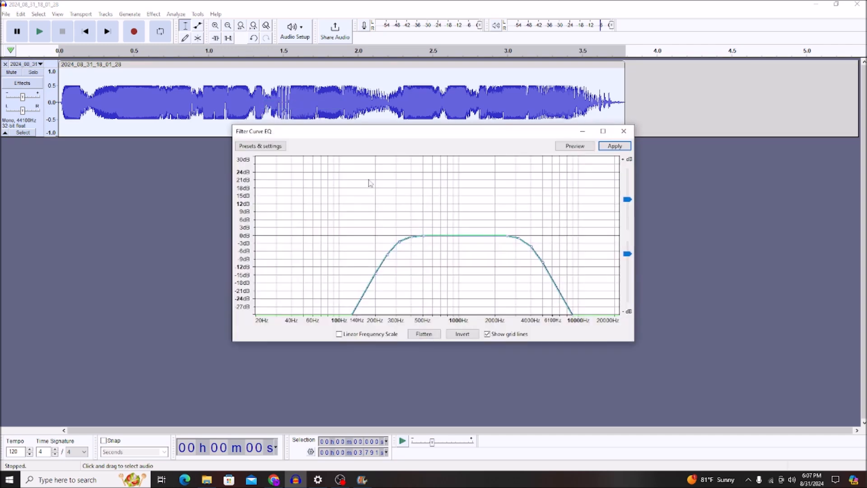
pyautogui.click(264, 146)
pyautogui.moveTo(274, 191)
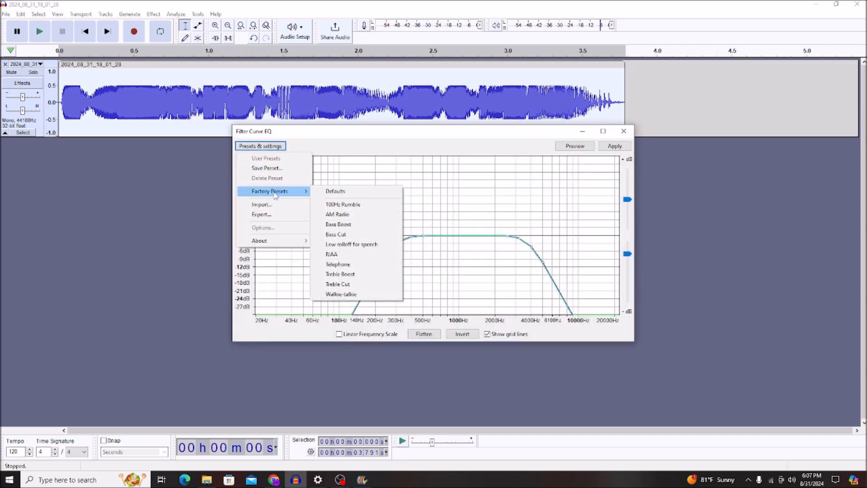
pyautogui.click(339, 266)
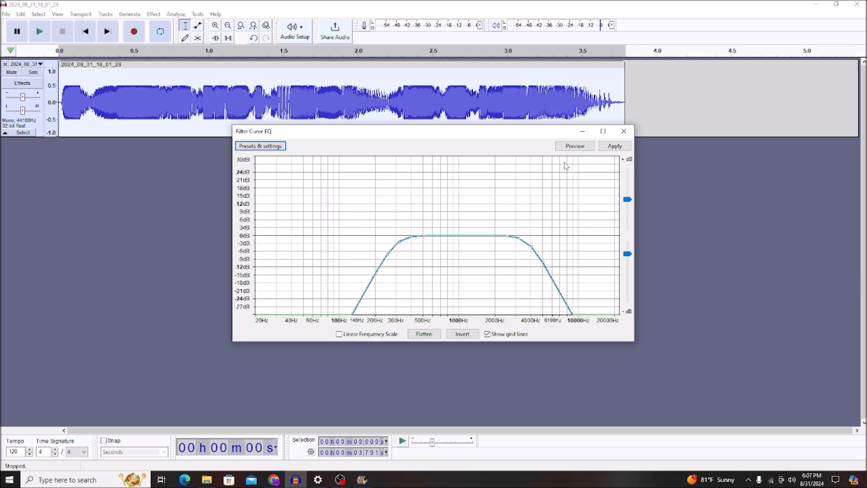
pyautogui.click(610, 150)
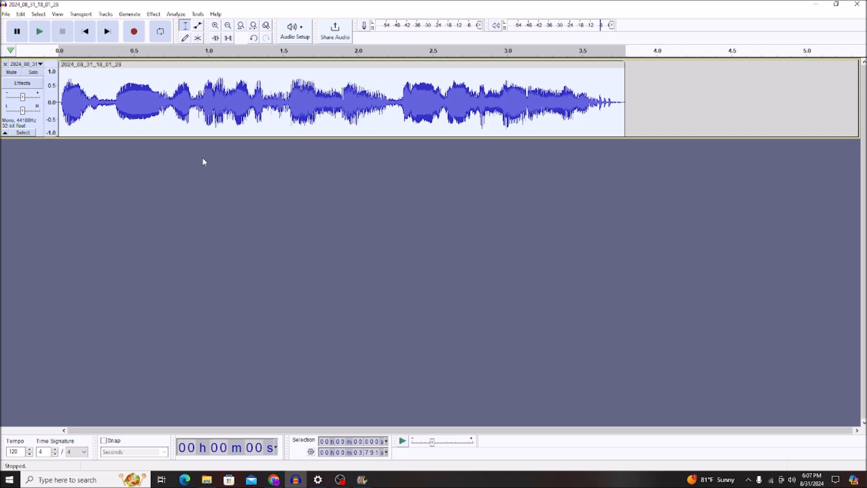
pyautogui.press('space')
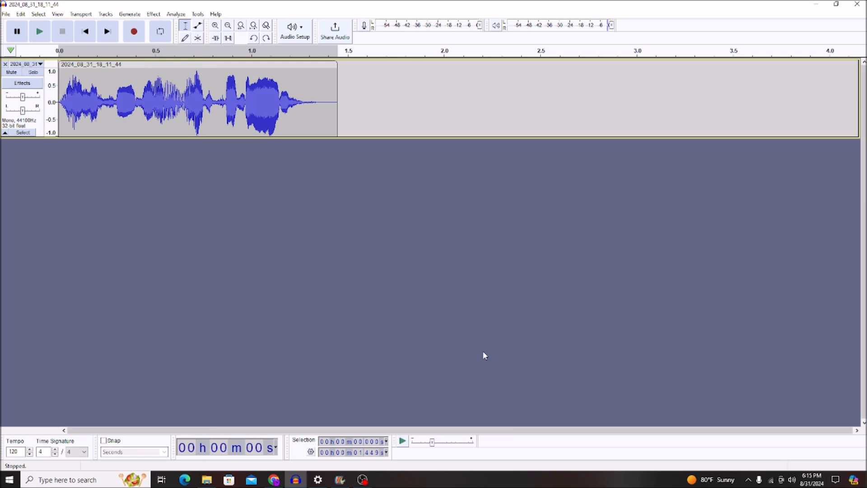
# - Play the short new voice clip, lower its pitch by 5 percent with Change Pitch, and listen to it
pyautogui.press('space')
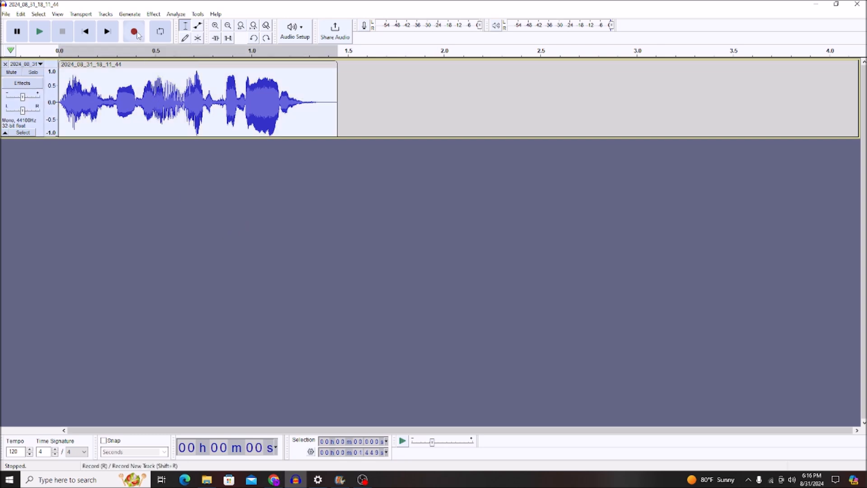
pyautogui.click(154, 14)
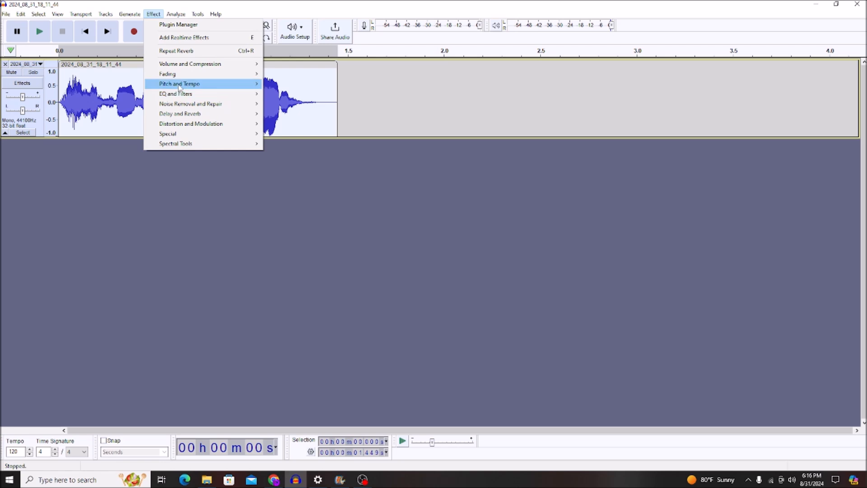
pyautogui.moveTo(204, 84)
pyautogui.click(295, 83)
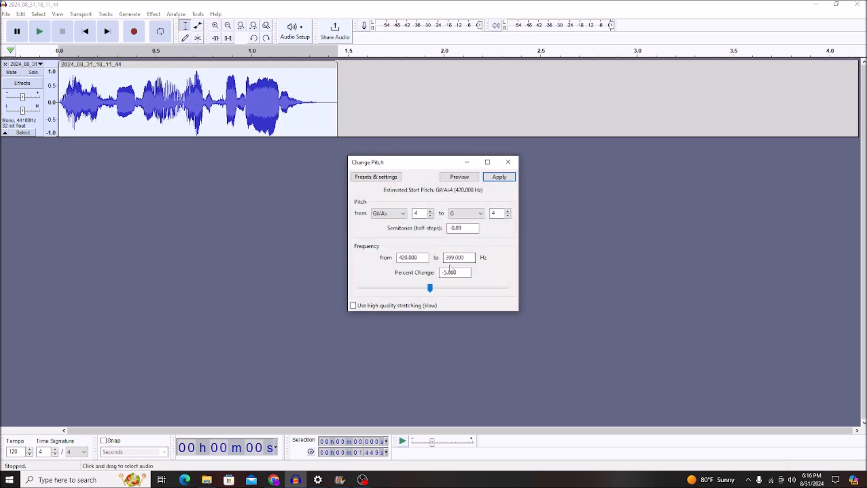
pyautogui.click(499, 176)
pyautogui.press('space')
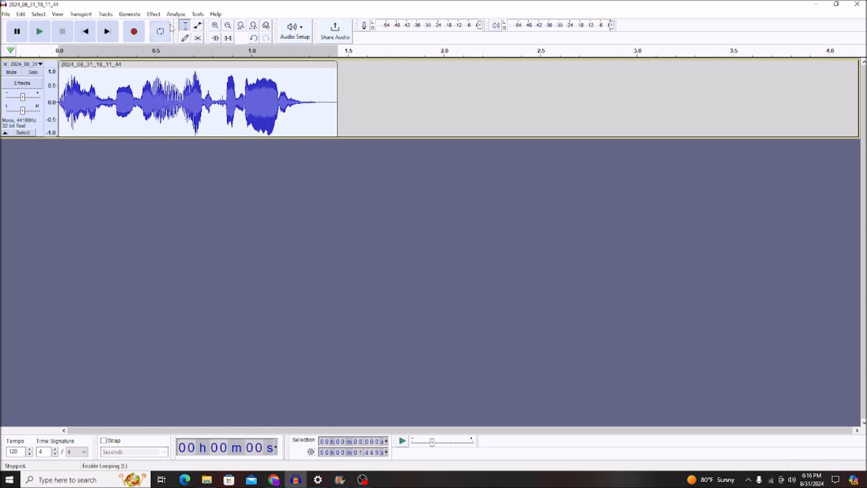
# - Apply Reverb with the Defaults factory preset to the pitch-lowered clip and play it back
pyautogui.click(153, 15)
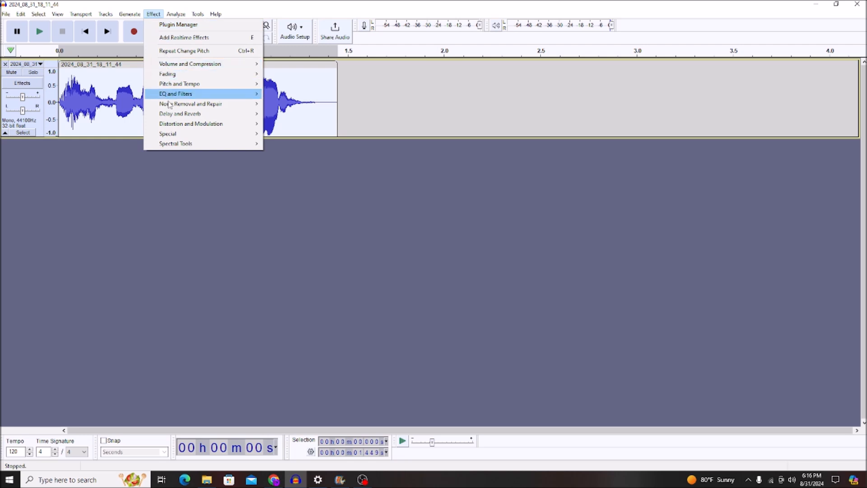
pyautogui.moveTo(170, 97)
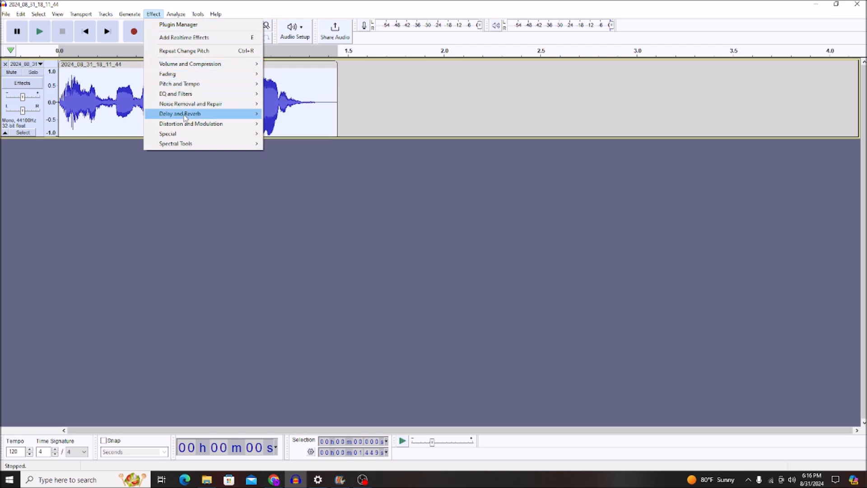
pyautogui.moveTo(228, 114)
pyautogui.click(293, 135)
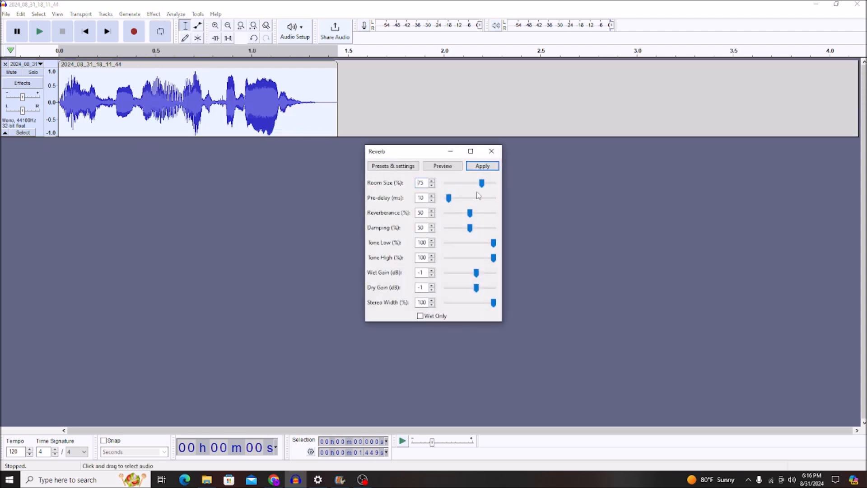
pyautogui.click(407, 167)
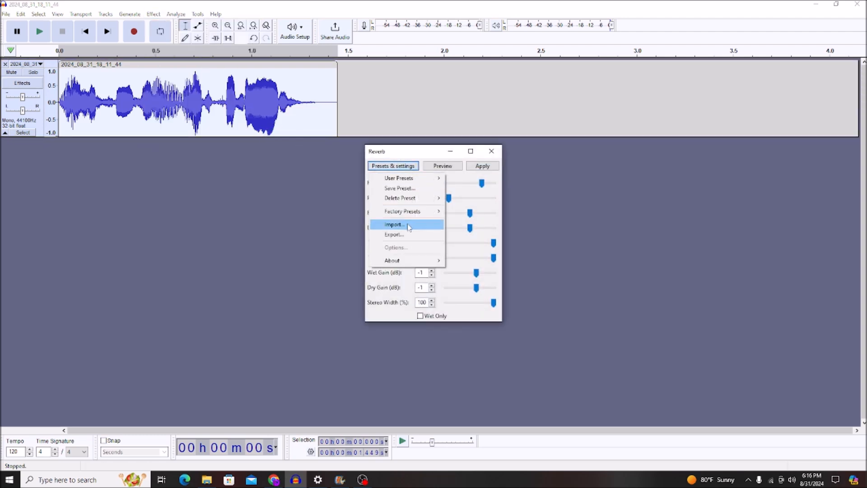
pyautogui.moveTo(452, 213)
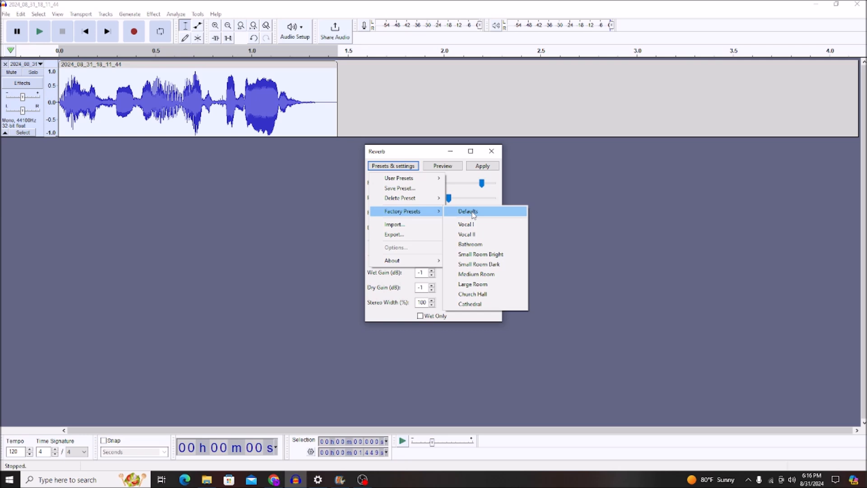
pyautogui.click(473, 215)
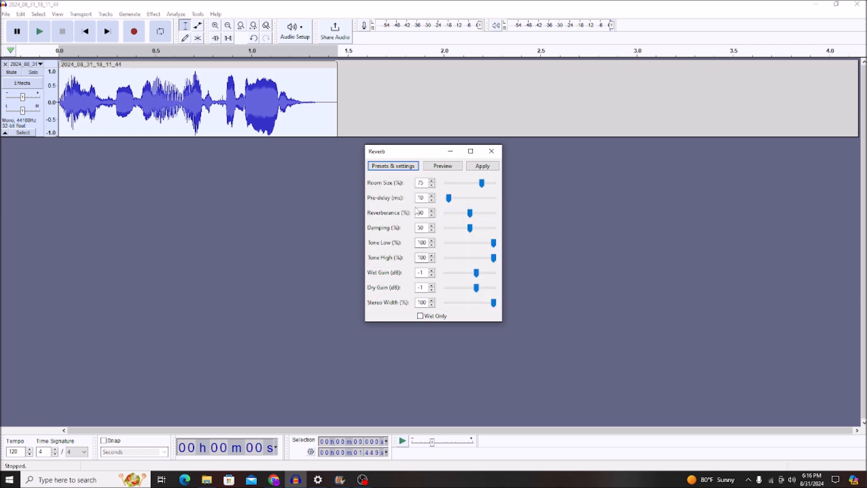
pyautogui.click(486, 166)
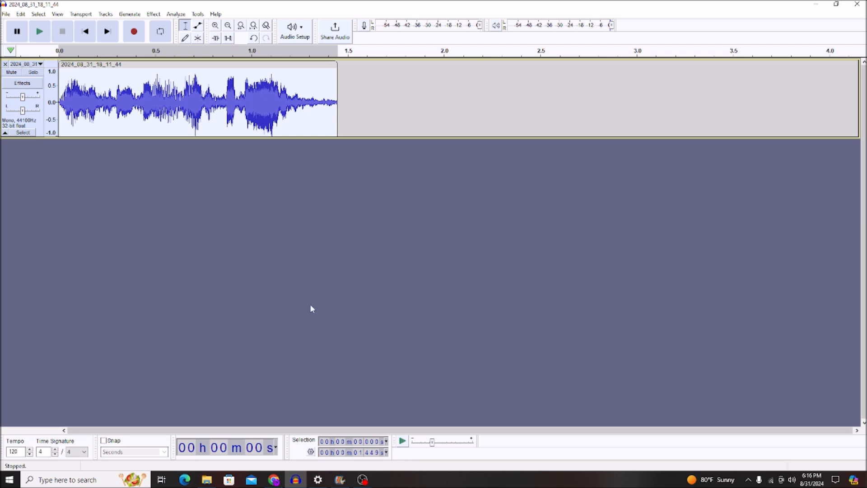
pyautogui.press('space')
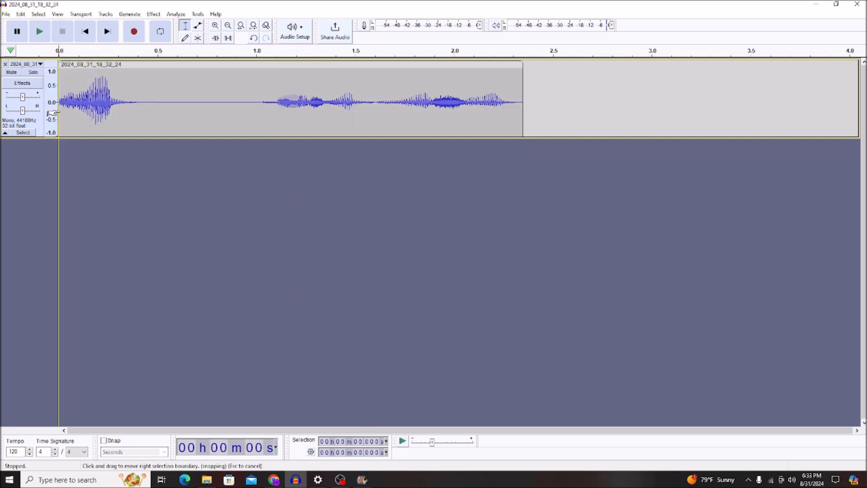
# - Play the new voice clip, lower the whole clip's pitch by 45 percent with Change Pitch, and listen to it
pyautogui.press('space')
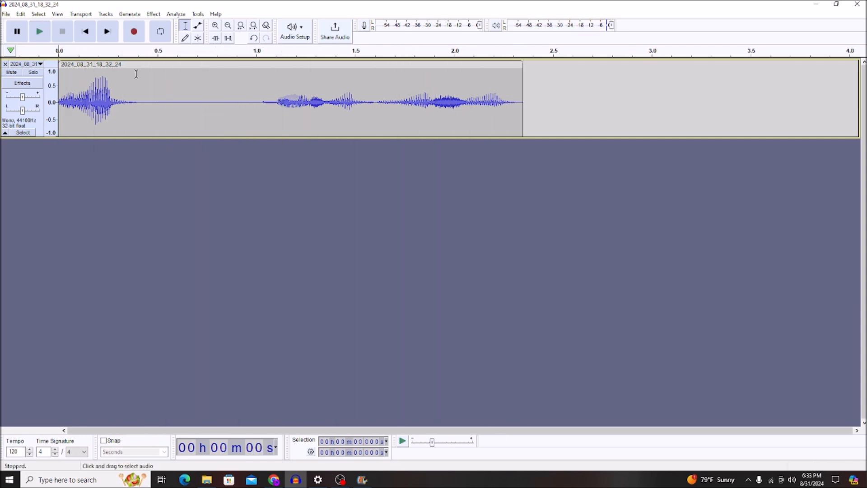
pyautogui.doubleClick(149, 95)
pyautogui.click(153, 14)
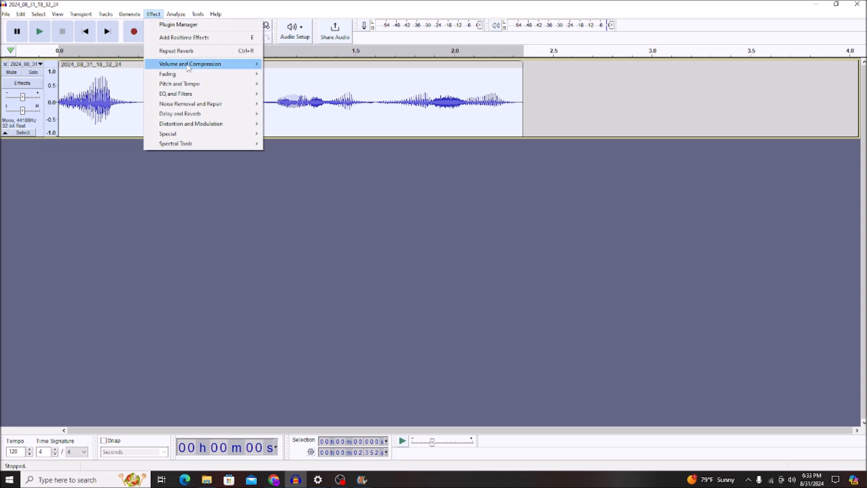
pyautogui.moveTo(190, 66)
pyautogui.moveTo(185, 85)
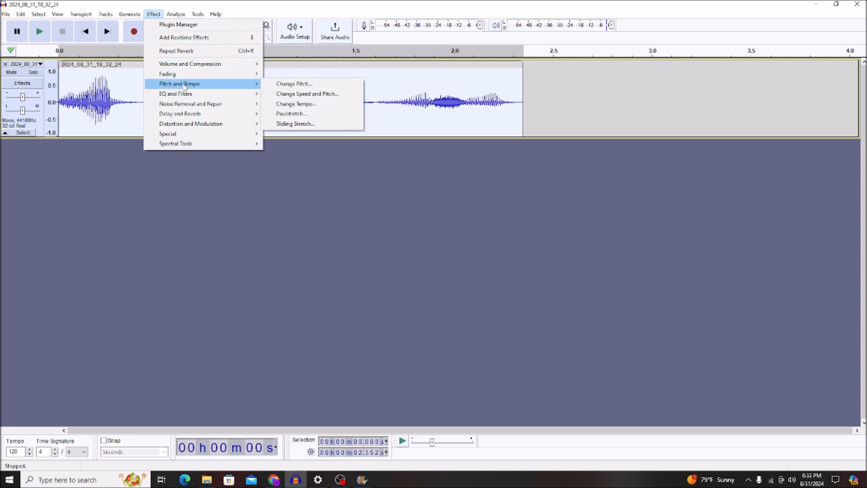
pyautogui.click(292, 87)
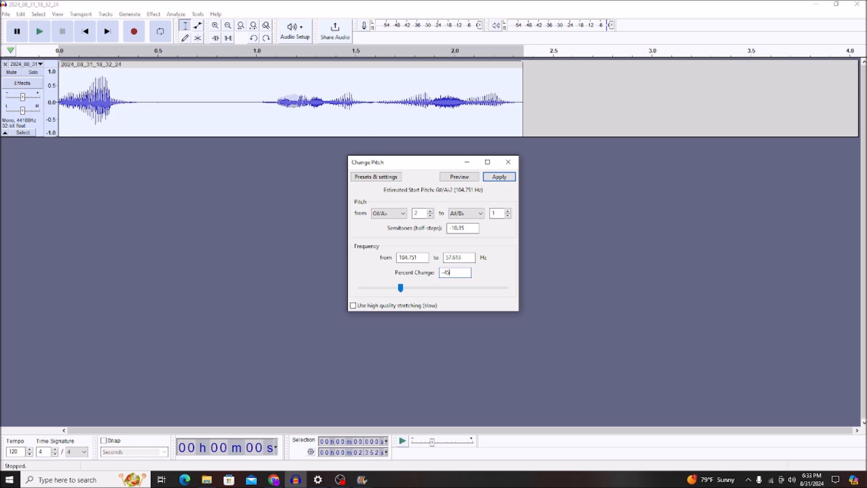
pyautogui.press('Return')
pyautogui.press('space')
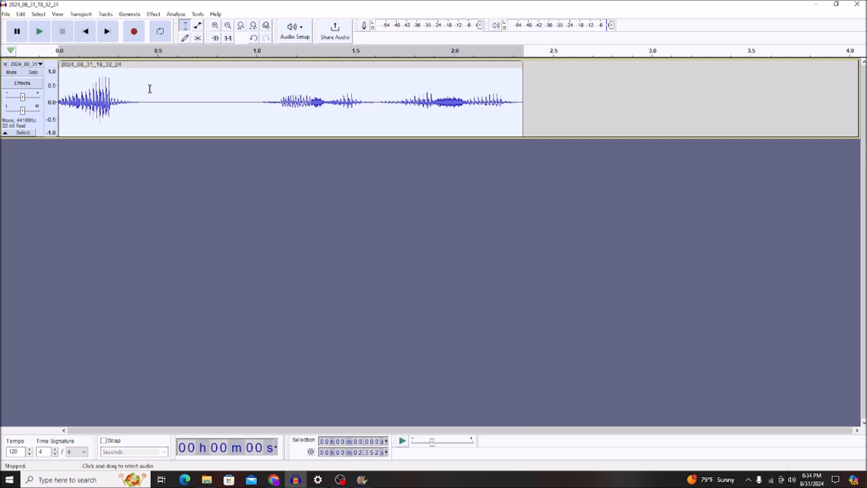
# - Apply Reverb to the clip using the saved user preset with reverberance 75 and wet gain -20 dB, and play it back
pyautogui.click(154, 14)
pyautogui.moveTo(175, 66)
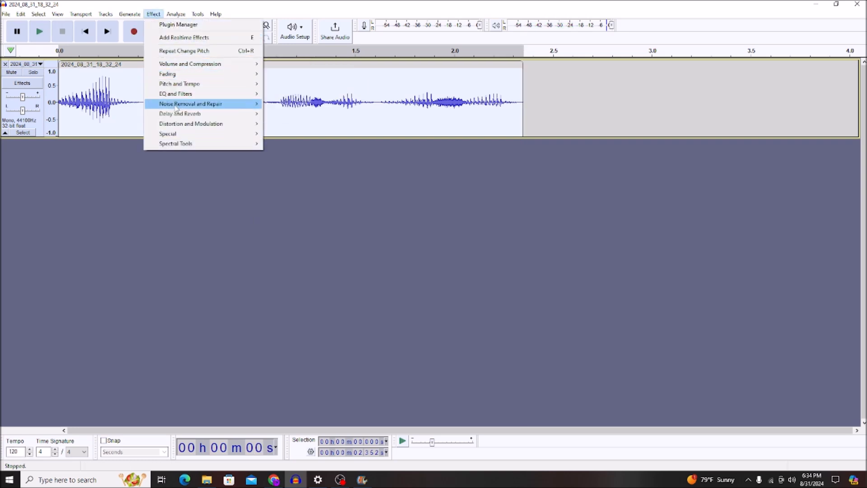
pyautogui.moveTo(177, 116)
pyautogui.click(289, 133)
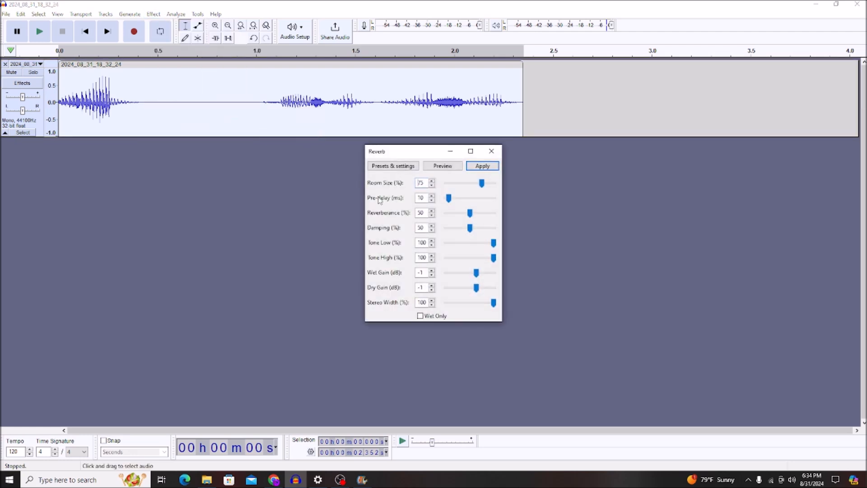
pyautogui.click(395, 167)
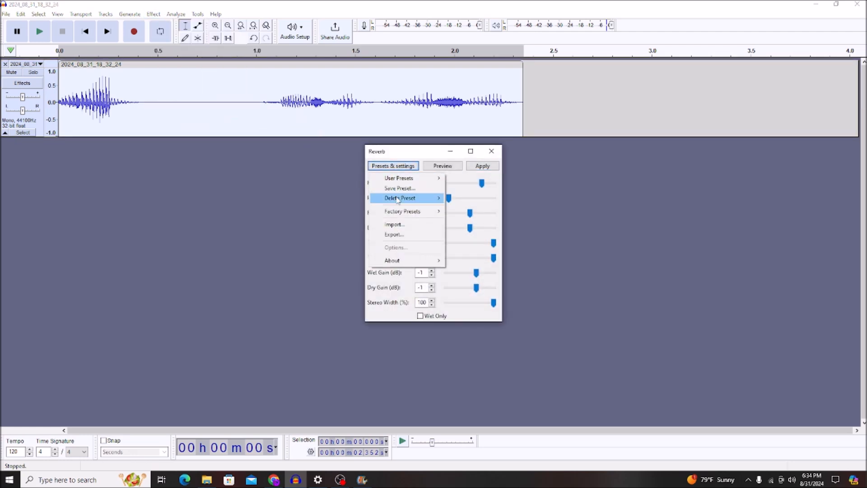
pyautogui.moveTo(409, 178)
pyautogui.click(470, 179)
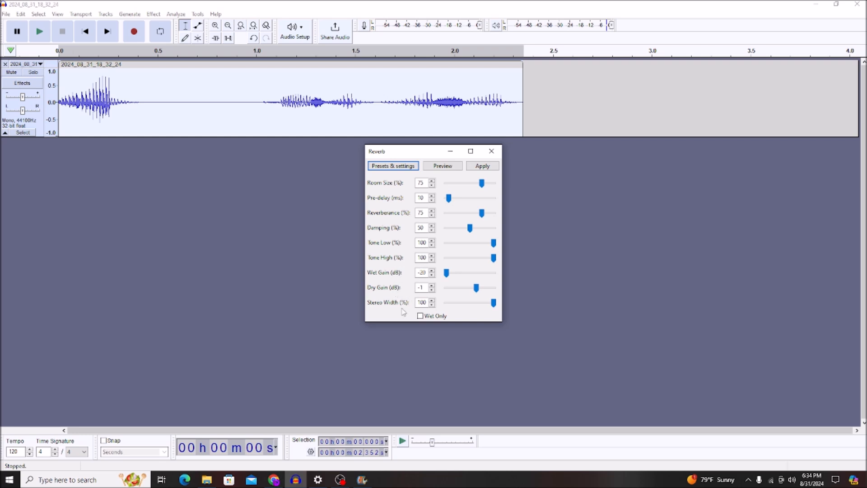
pyautogui.click(481, 166)
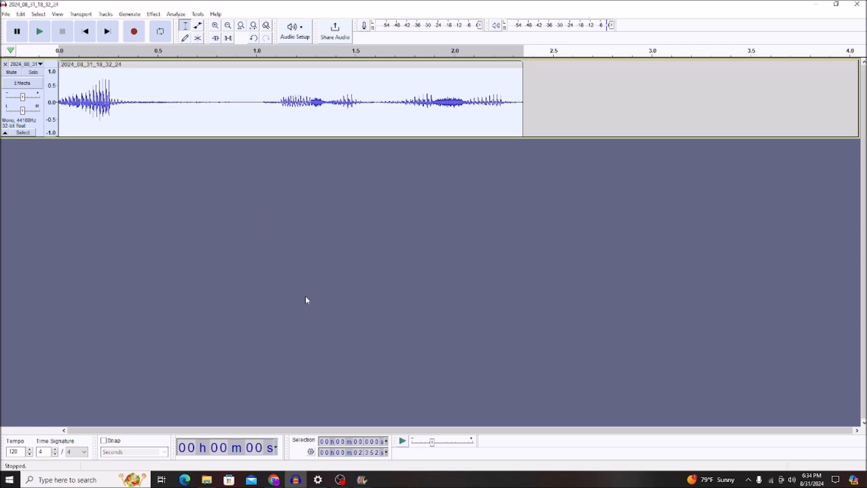
pyautogui.press('space')
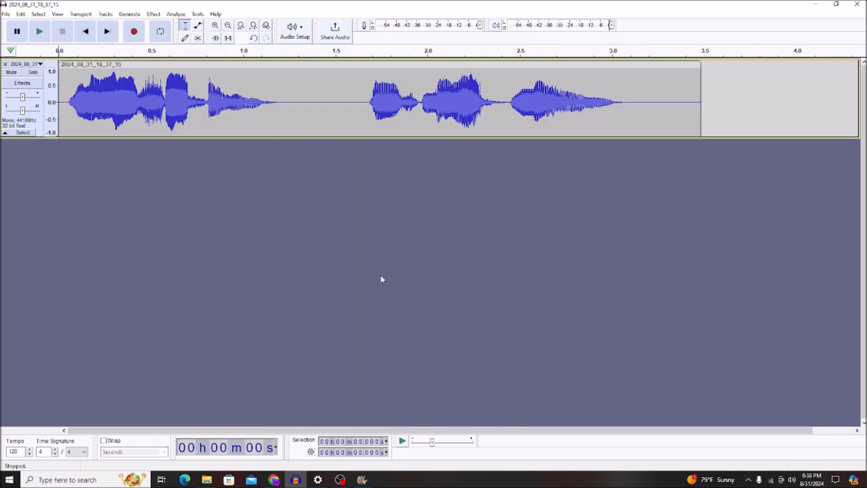
# - Play the next voice clip, select all of it and duplicate it onto a second track
pyautogui.press('space')
pyautogui.doubleClick(326, 119)
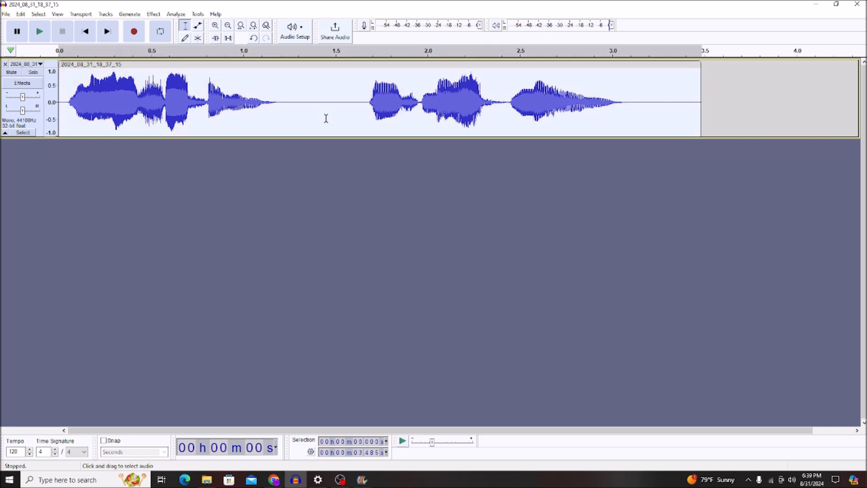
pyautogui.hotkey('ctrl', 'd')
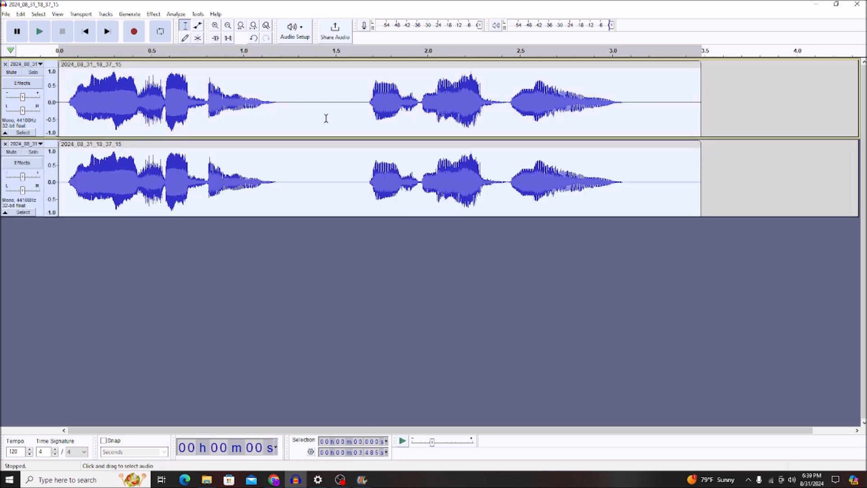
# - Reduce the volume of the duplicated clip on the second track with Amplify set to -6 dB
pyautogui.doubleClick(180, 175)
pyautogui.click(155, 14)
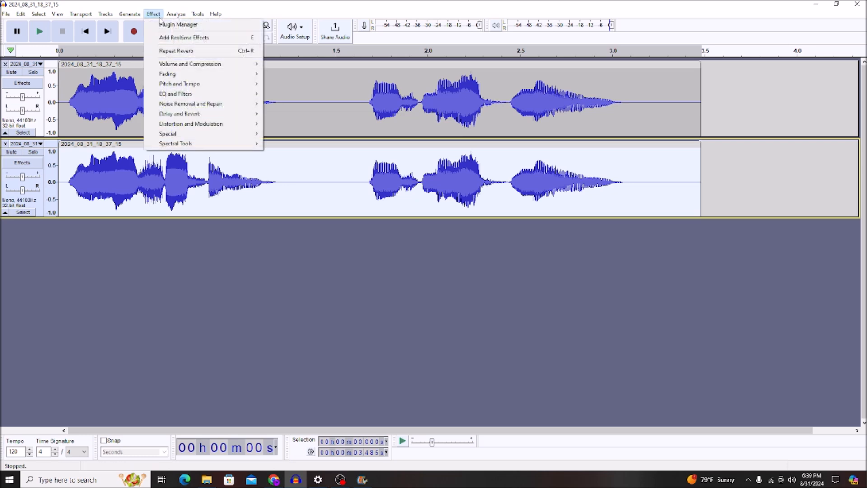
pyautogui.moveTo(168, 64)
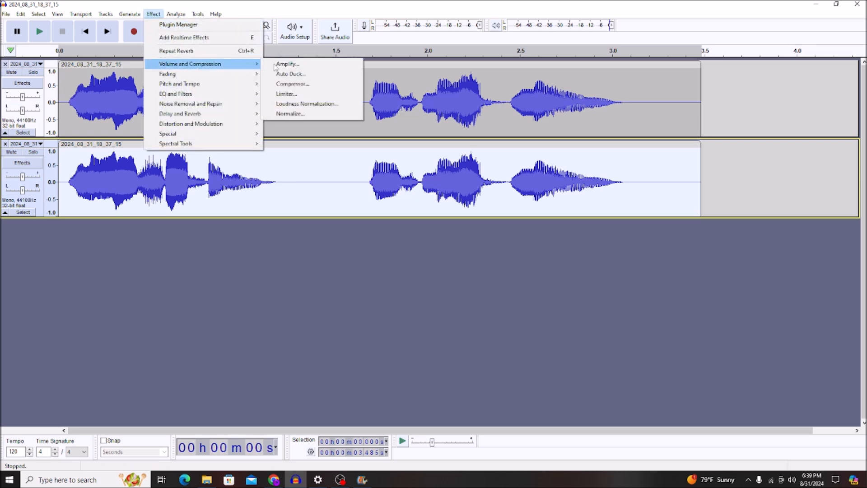
pyautogui.click(288, 64)
pyautogui.write('-6')
pyautogui.press('Return')
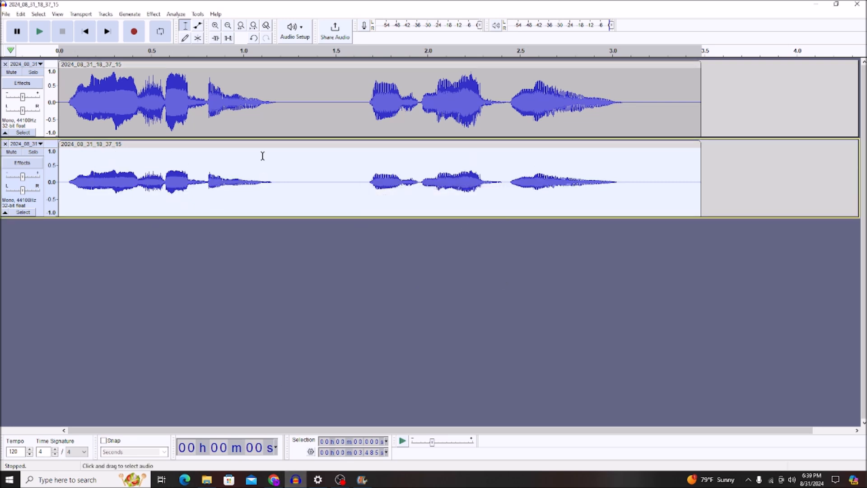
# - Apply Paulstretch with stretch factor 1.0 and time resolution 0.3 seconds to the duplicated clip, and play both tracks
pyautogui.click(153, 14)
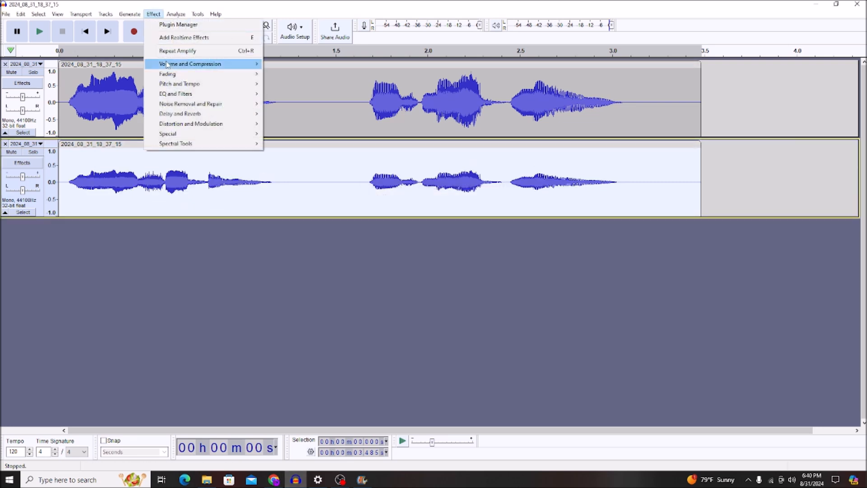
pyautogui.moveTo(172, 85)
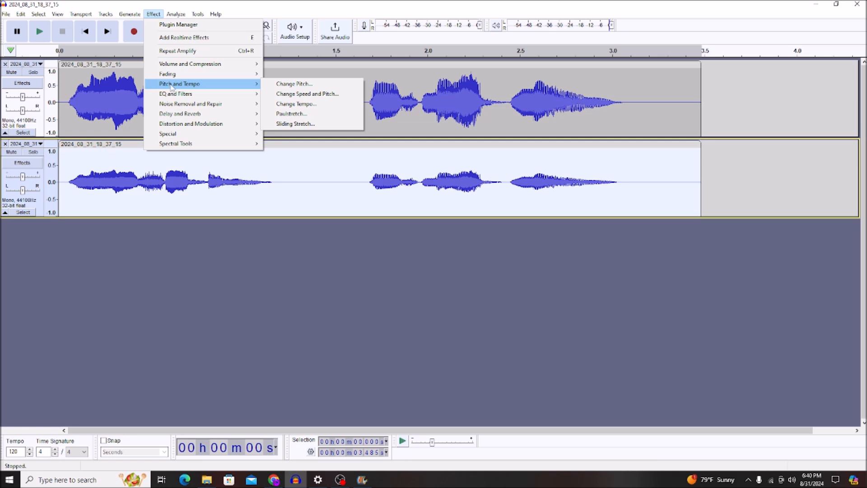
pyautogui.click(298, 115)
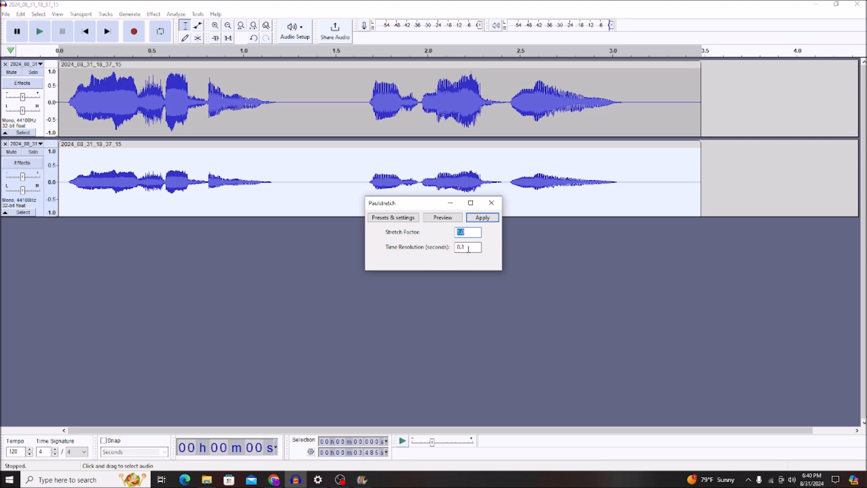
pyautogui.click(482, 218)
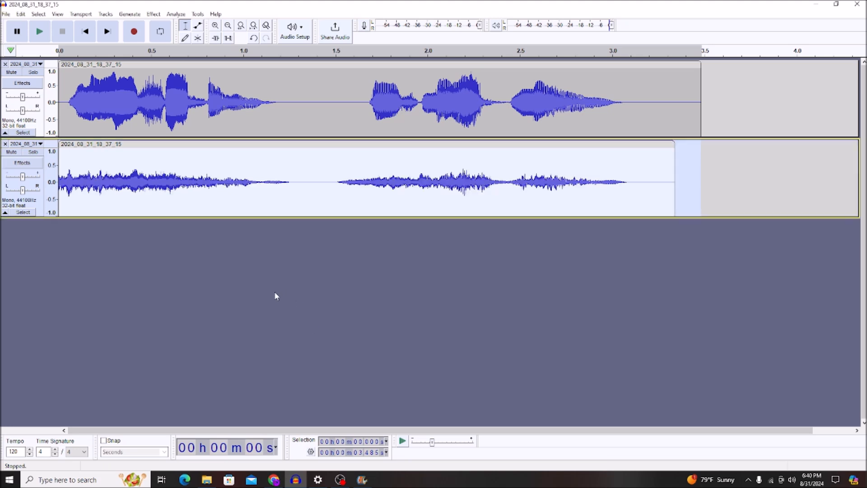
pyautogui.press('space')
# - Select both tracks and combine them into one with Mix and Render
pyautogui.hotkey('ctrl', 'a')
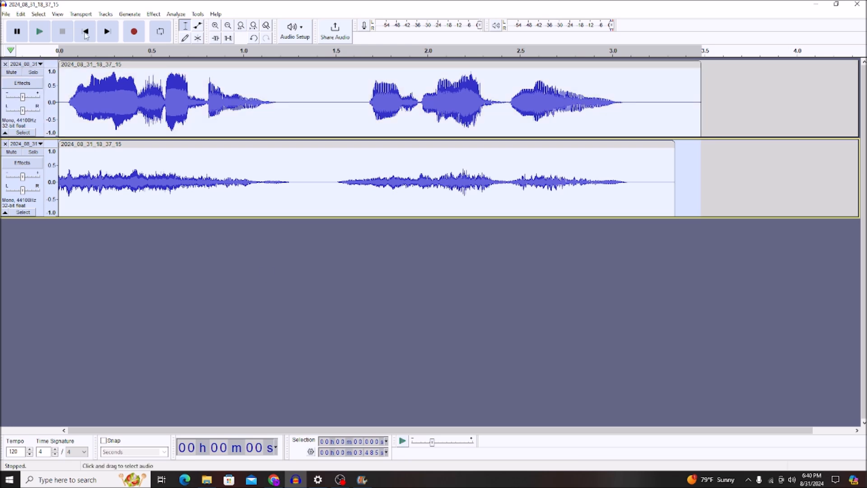
pyautogui.click(106, 14)
pyautogui.moveTo(120, 40)
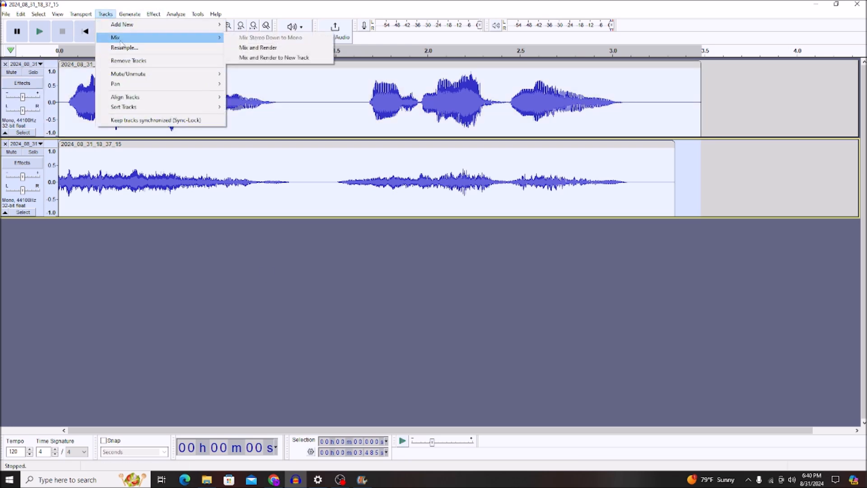
pyautogui.click(255, 48)
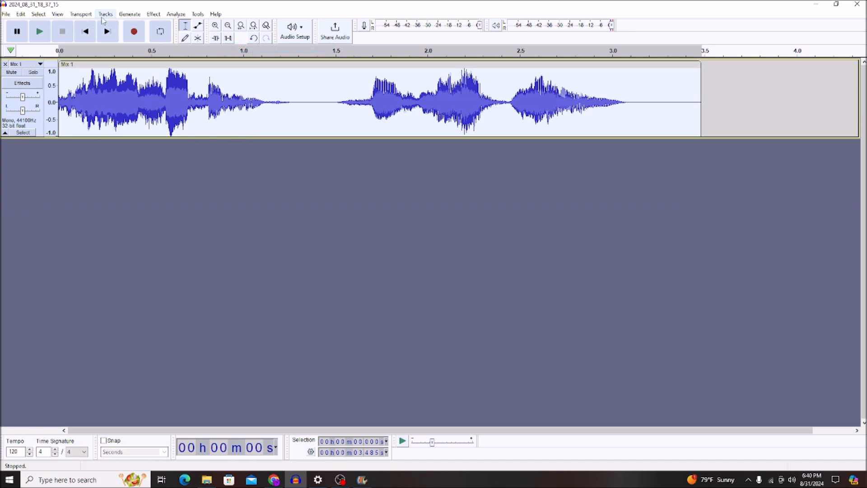
# - Apply Filter Curve EQ with the Telephone factory preset to the mixed track and play the result
pyautogui.click(153, 14)
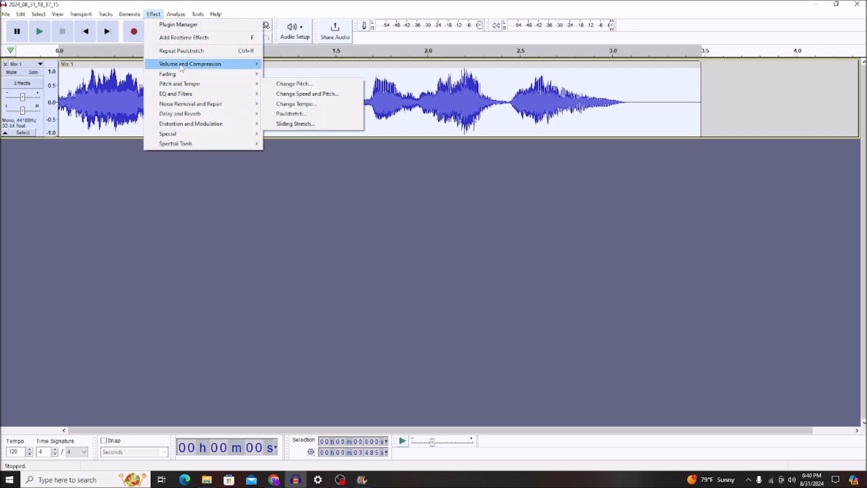
pyautogui.moveTo(240, 98)
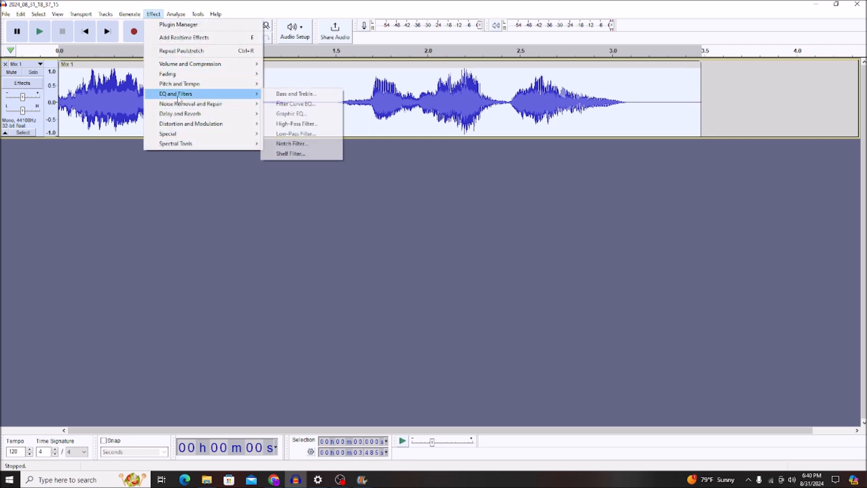
pyautogui.click(294, 104)
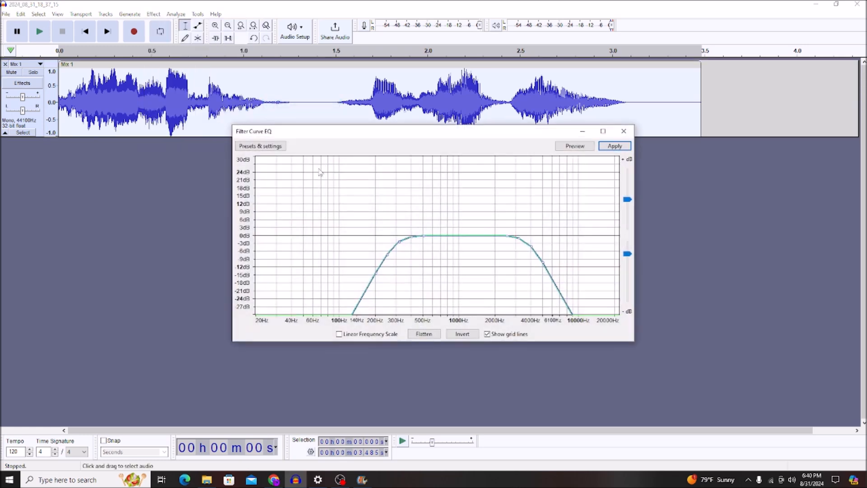
pyautogui.click(269, 147)
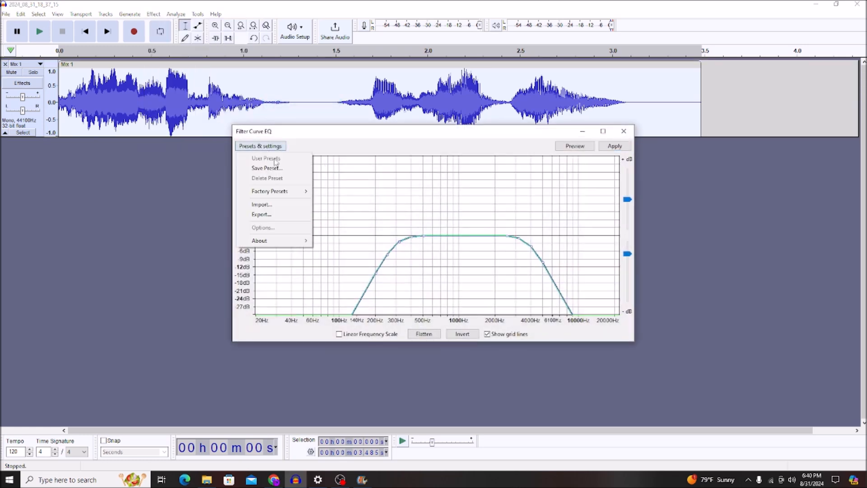
pyautogui.moveTo(284, 198)
pyautogui.click(348, 262)
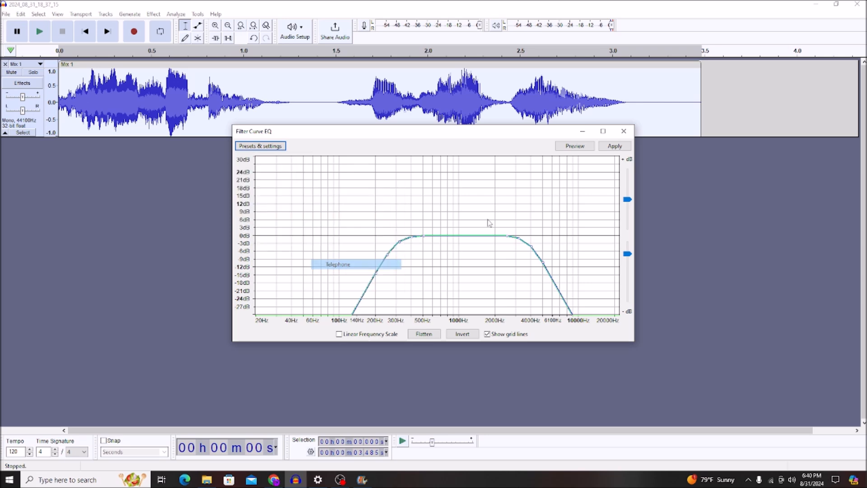
pyautogui.click(610, 147)
pyautogui.press('space')
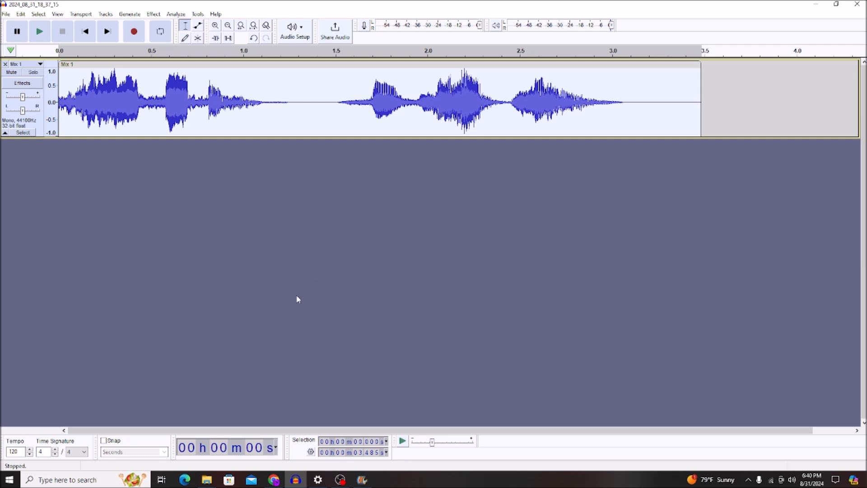
pyautogui.click(341, 480)
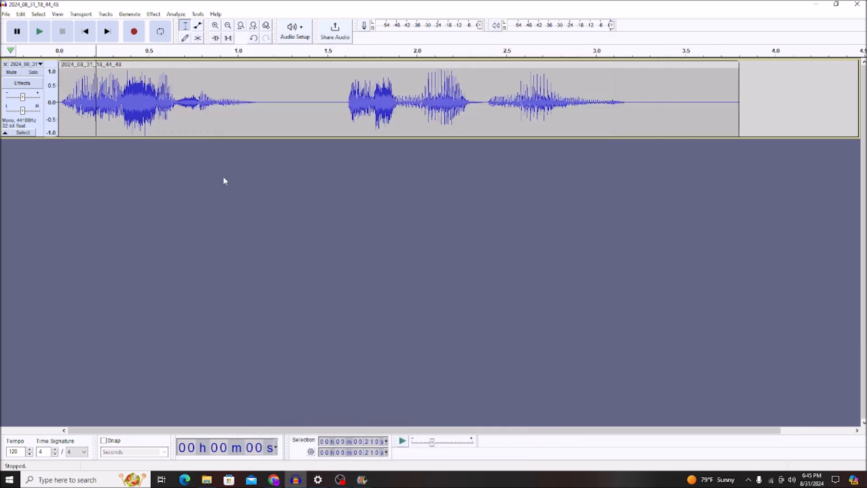
# - Play the next voice clip from its start and select the whole clip
pyautogui.click(59, 118)
pyautogui.press('space')
pyautogui.doubleClick(150, 103)
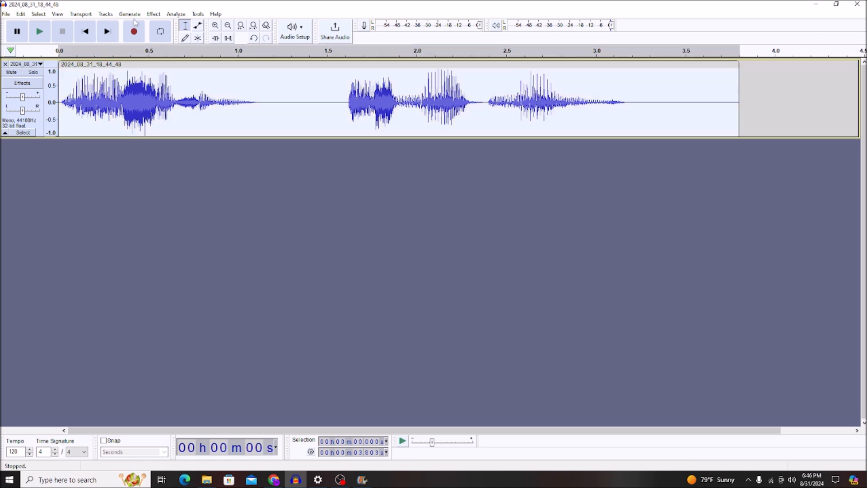
# - Apply Change Pitch with a percent change of -30 to the selected clip and play it
pyautogui.click(153, 14)
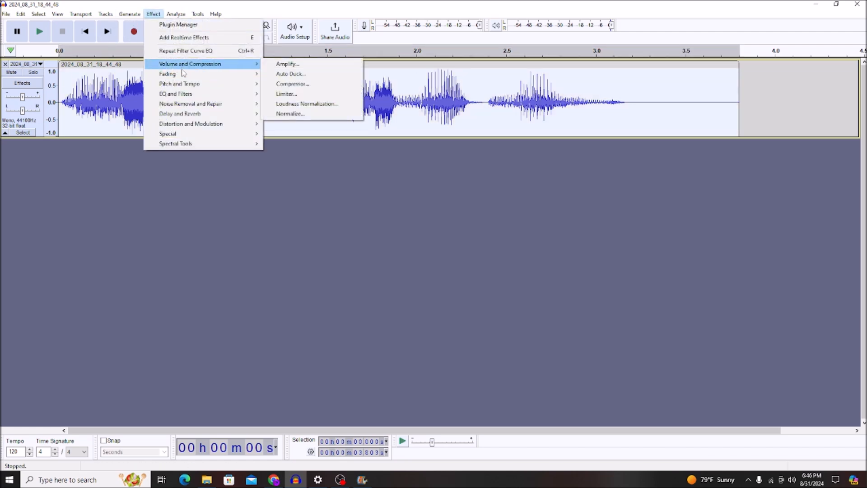
pyautogui.moveTo(193, 68)
pyautogui.moveTo(220, 84)
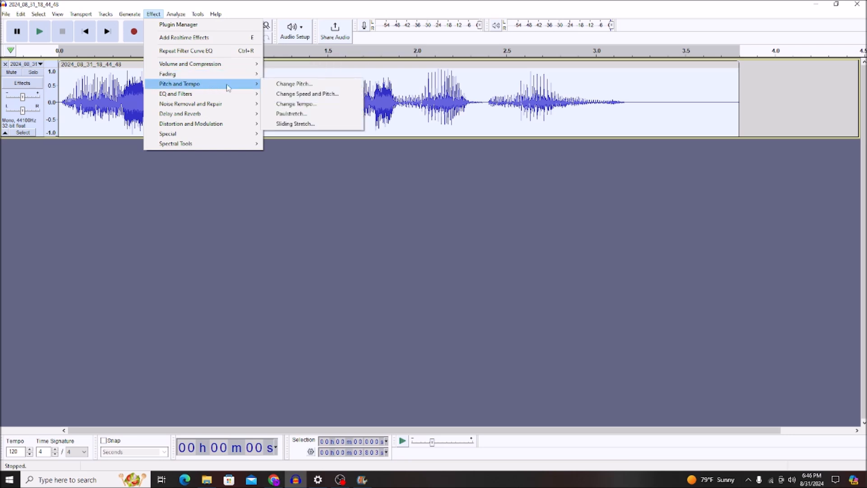
pyautogui.click(286, 87)
pyautogui.moveTo(468, 274); pyautogui.dragTo(445, 276)
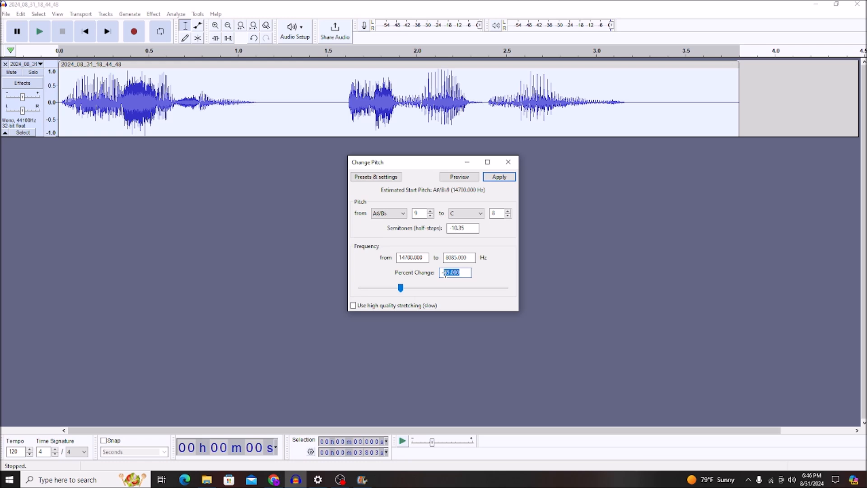
pyautogui.write('30')
pyautogui.press('Return')
pyautogui.press('space')
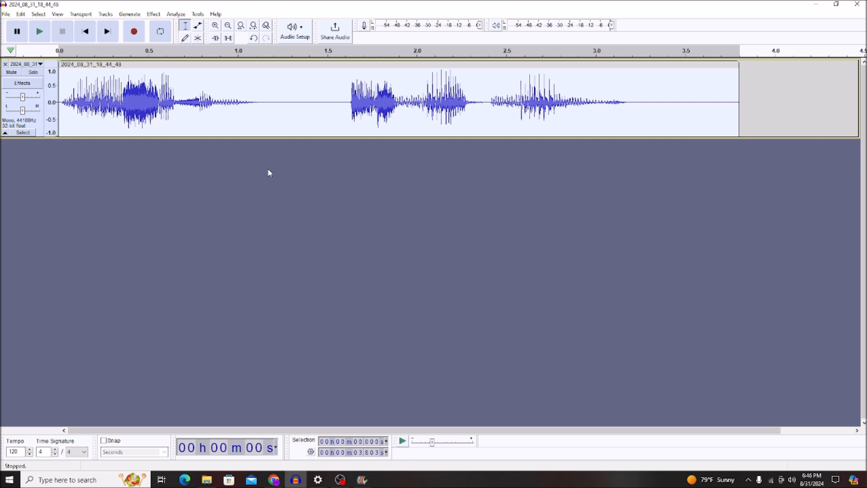
# - Duplicate the pitch-shifted clip onto a second track and reduce the duplicate's volume with Amplify set to -8 dB
pyautogui.hotkey('ctrl', 'd')
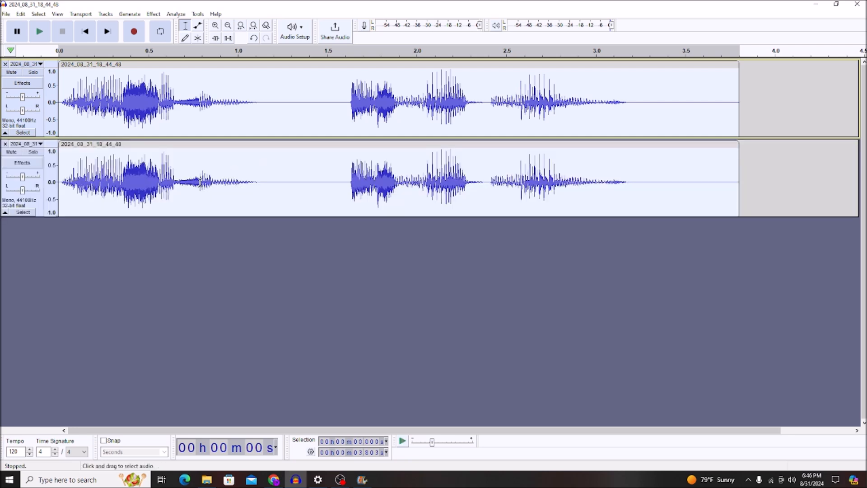
pyautogui.click(153, 14)
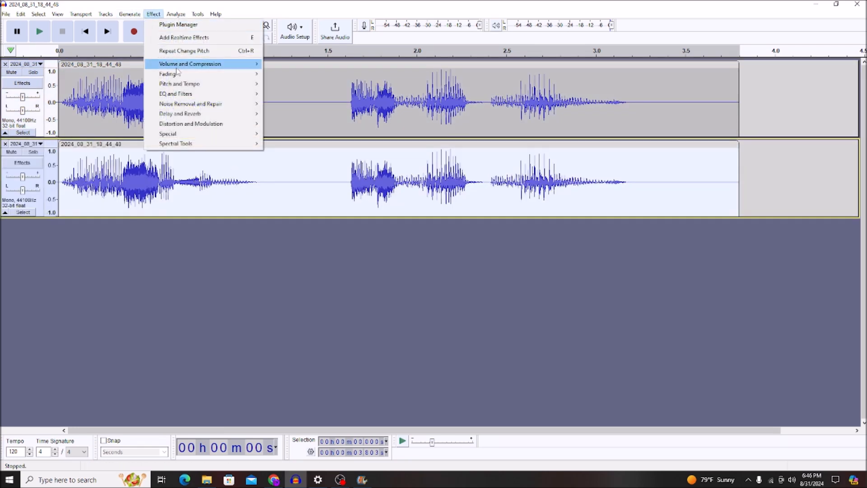
pyautogui.moveTo(187, 66)
pyautogui.click(287, 64)
pyautogui.write('-8')
pyautogui.press('Return')
# - Apply Paulstretch with stretch factor 1.0 and time resolution 0.3 seconds to the quieter duplicate
pyautogui.click(153, 14)
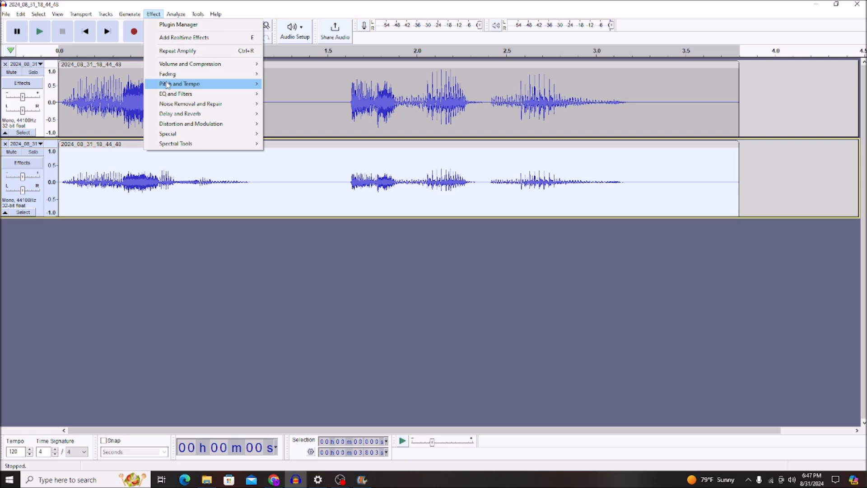
pyautogui.moveTo(168, 84)
pyautogui.click(298, 111)
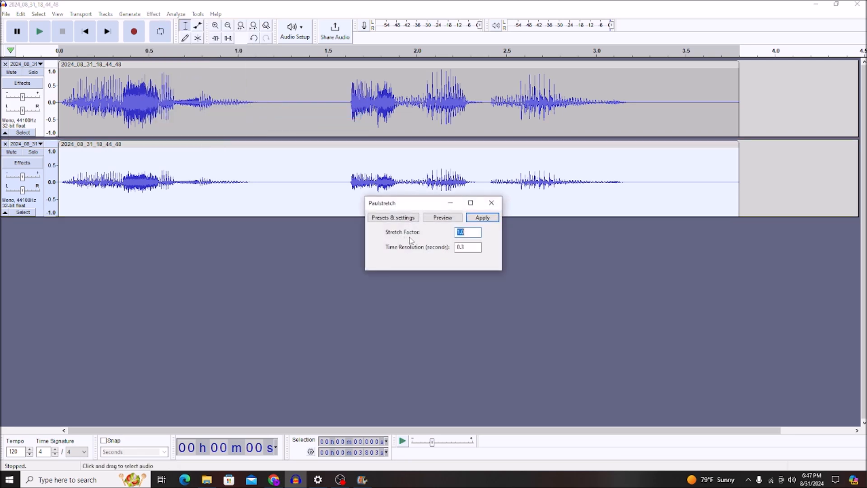
pyautogui.click(482, 218)
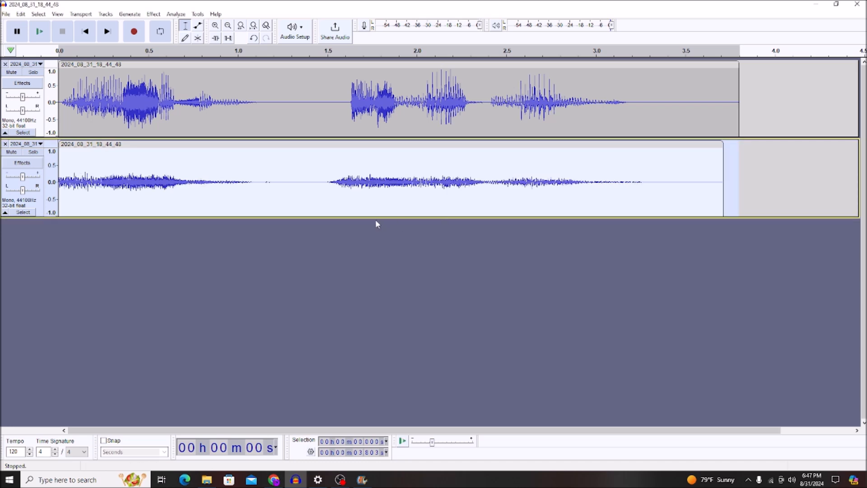
# - Select both tracks and merge them into a single track with Mix and Render
pyautogui.hotkey('ctrl', 'a')
pyautogui.click(105, 14)
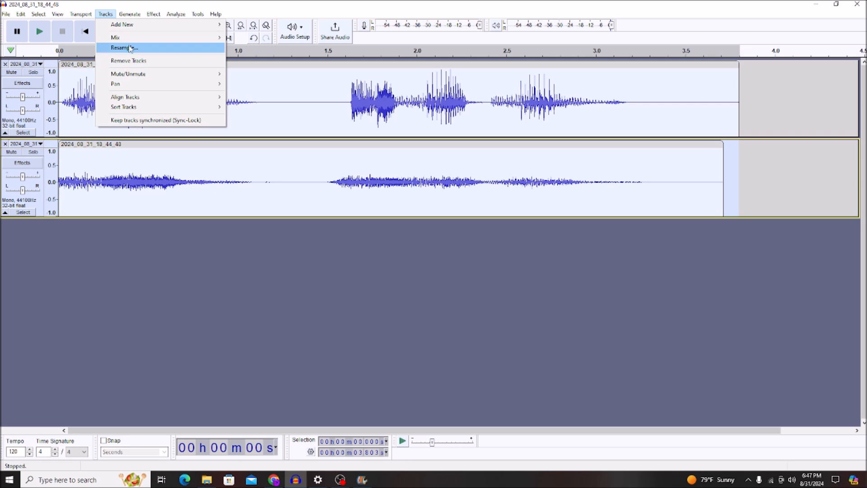
pyautogui.moveTo(136, 38)
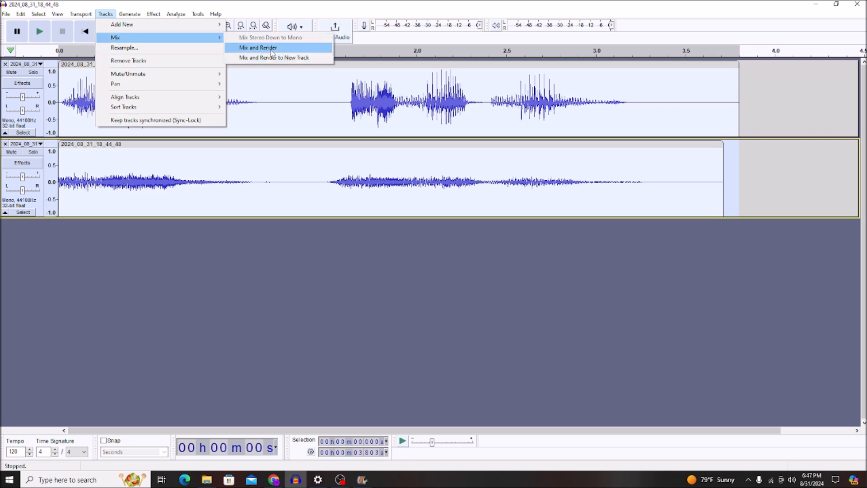
pyautogui.click(272, 50)
# - Filter the merged track using Filter Curve EQ's Telephone factory preset, and play it back
pyautogui.click(153, 14)
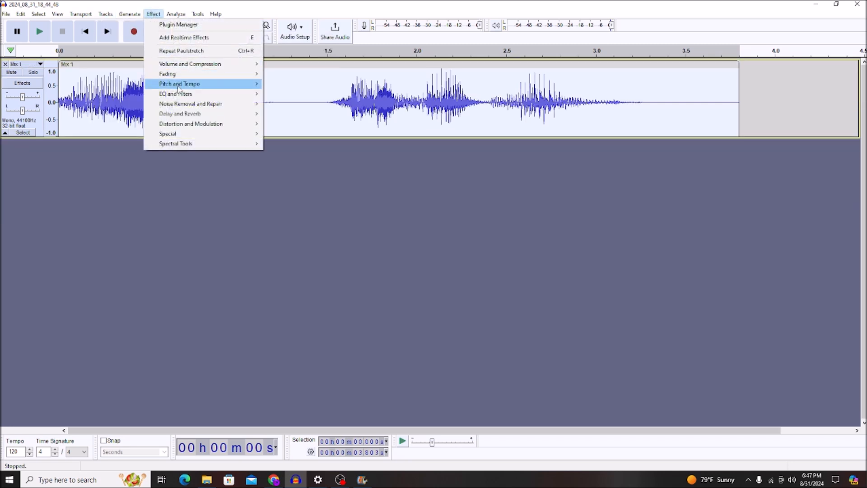
pyautogui.moveTo(179, 88)
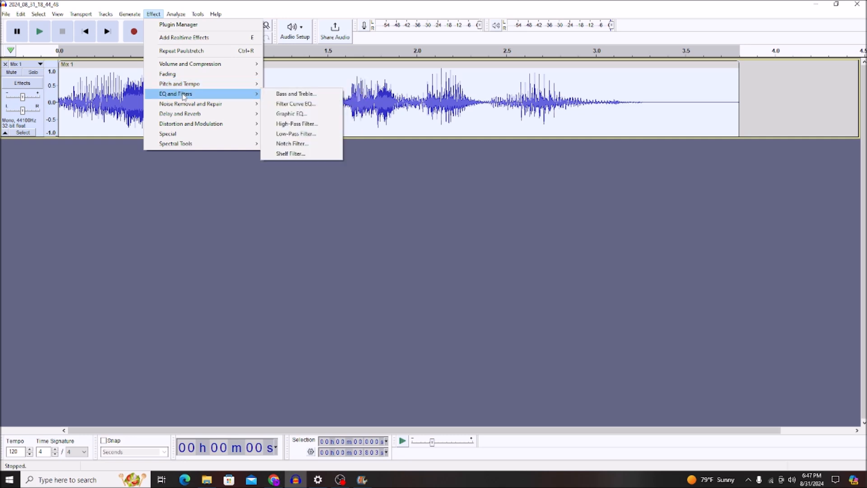
pyautogui.click(315, 105)
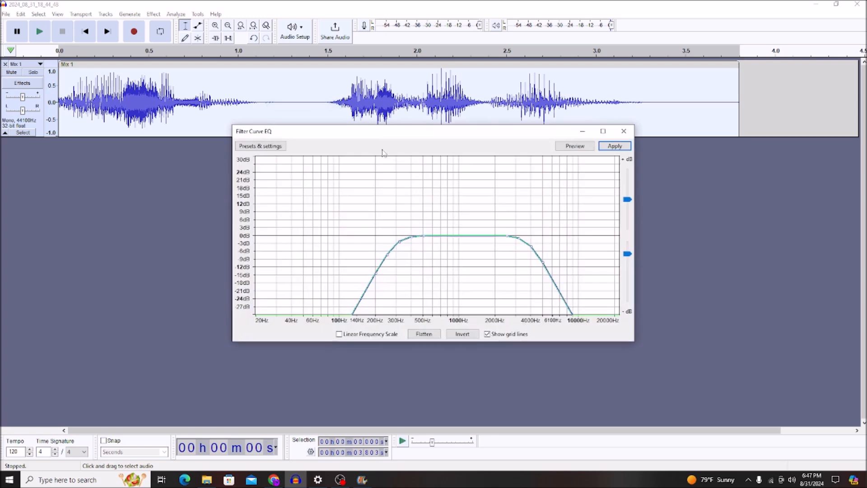
pyautogui.click(260, 146)
pyautogui.moveTo(272, 194)
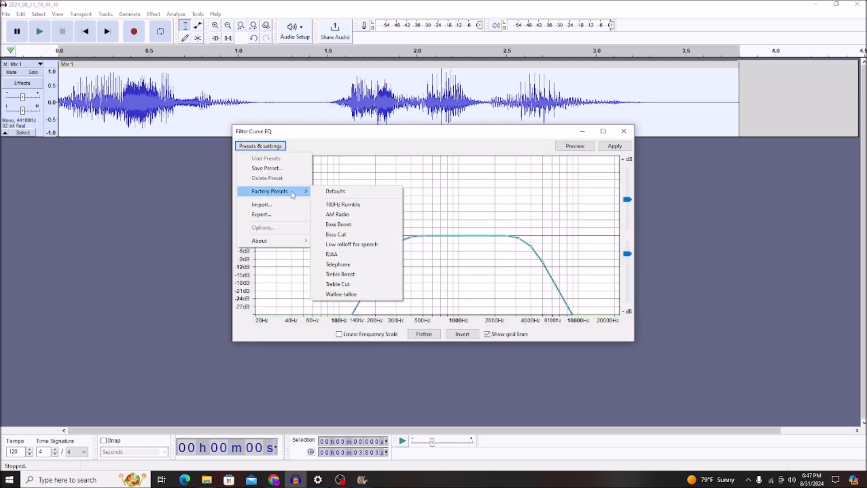
pyautogui.click(338, 264)
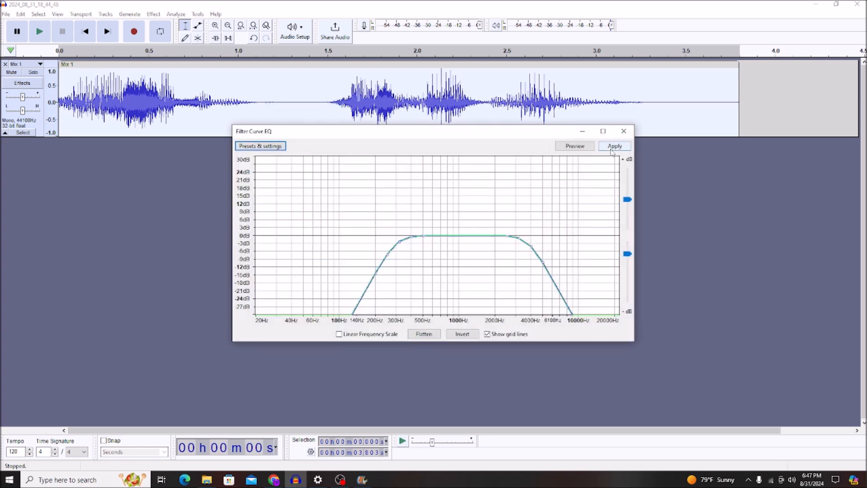
pyautogui.click(611, 147)
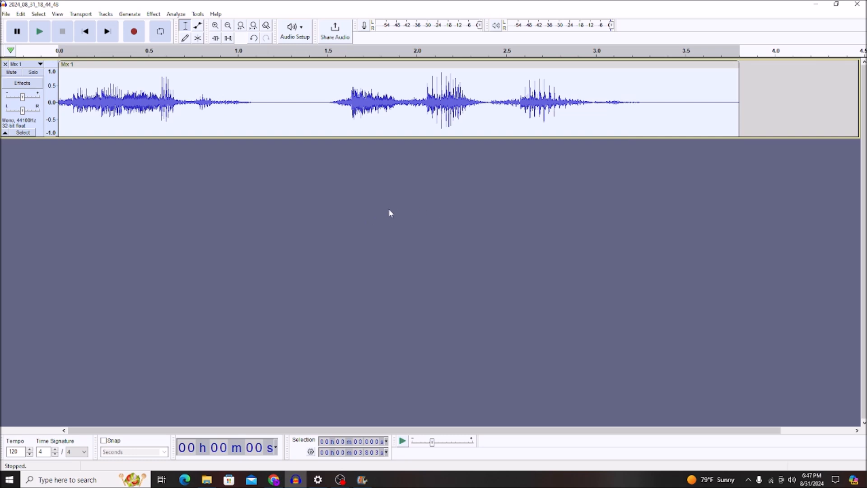
pyautogui.press('space')
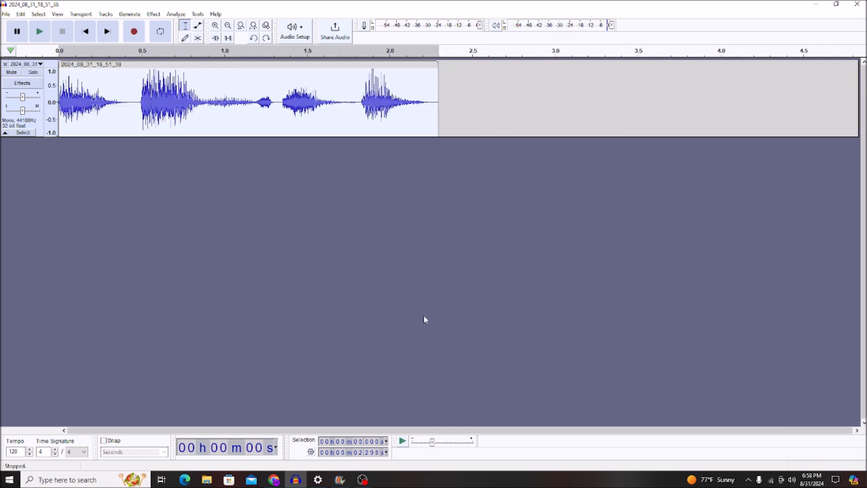
# - Play the new voice clip, apply Change Pitch with a percent change of -4.750 and listen to the result
pyautogui.press('space')
pyautogui.click(154, 14)
pyautogui.moveTo(188, 84)
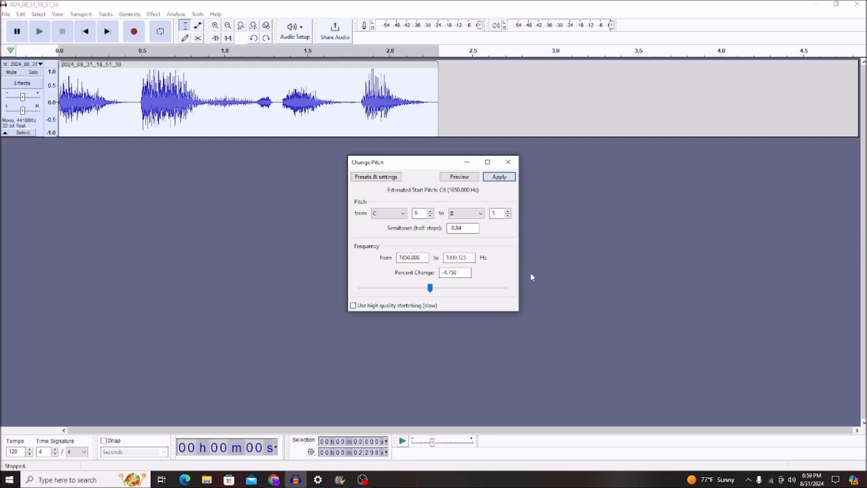
pyautogui.click(502, 180)
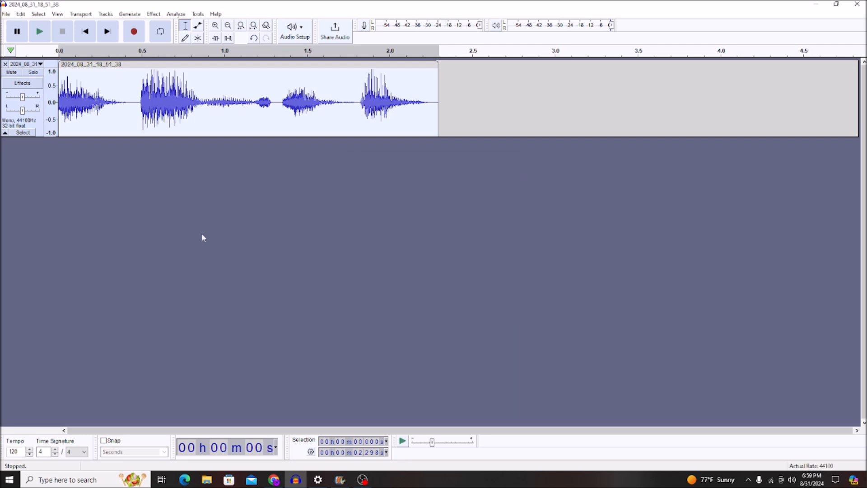
pyautogui.press('space')
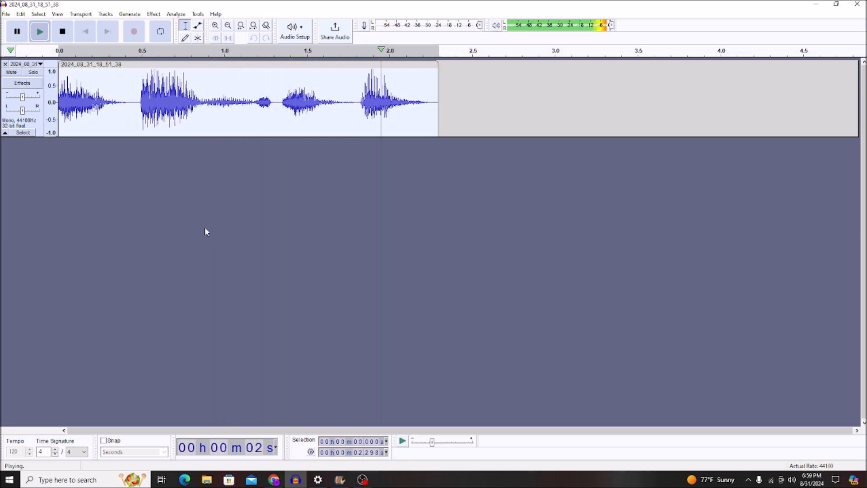
# - Apply Reverb with the "oswald" user preset to the pitch-shifted clip and play the result
pyautogui.click(152, 14)
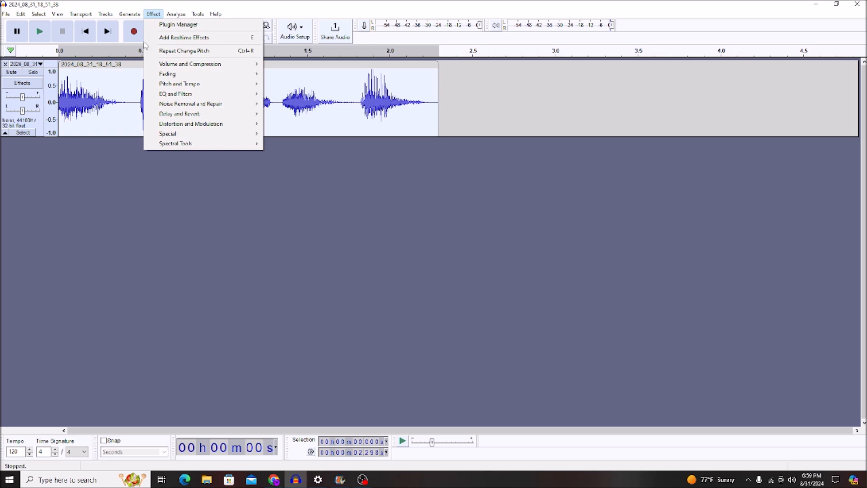
pyautogui.moveTo(185, 117)
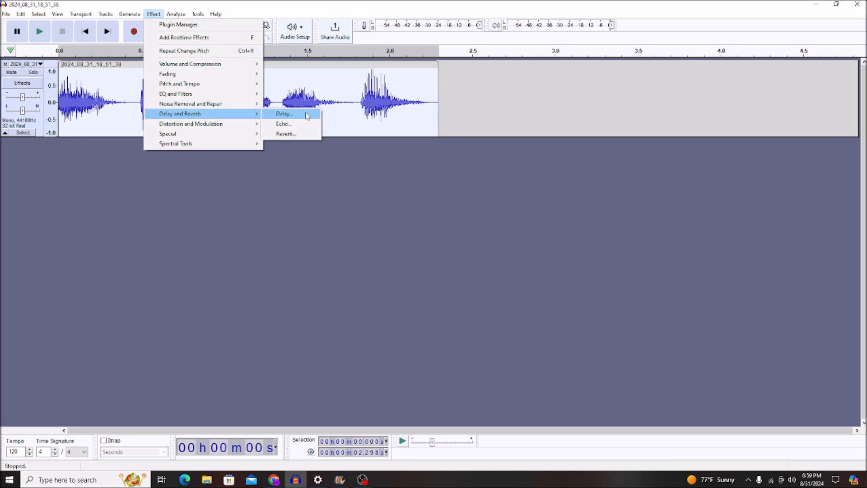
pyautogui.click(289, 134)
pyautogui.click(403, 168)
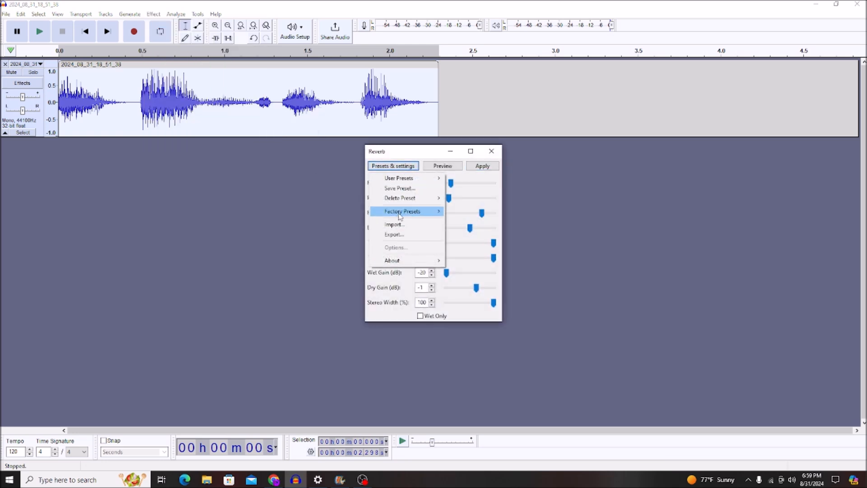
pyautogui.moveTo(408, 180)
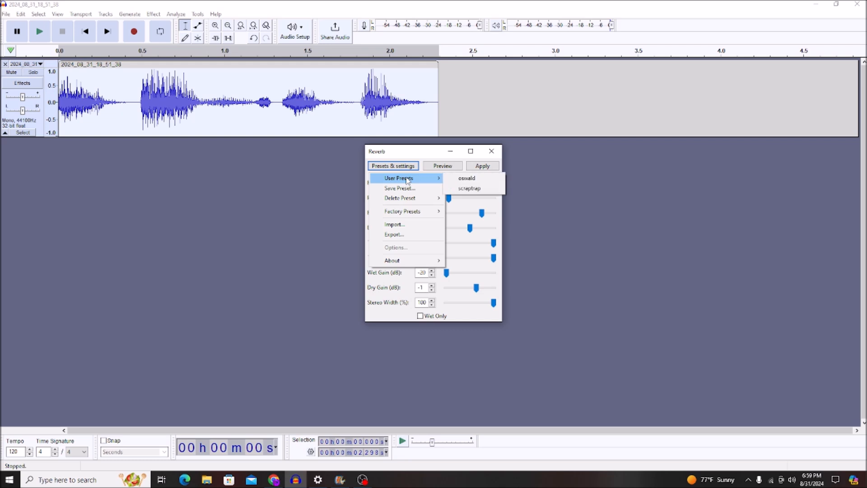
pyautogui.click(466, 178)
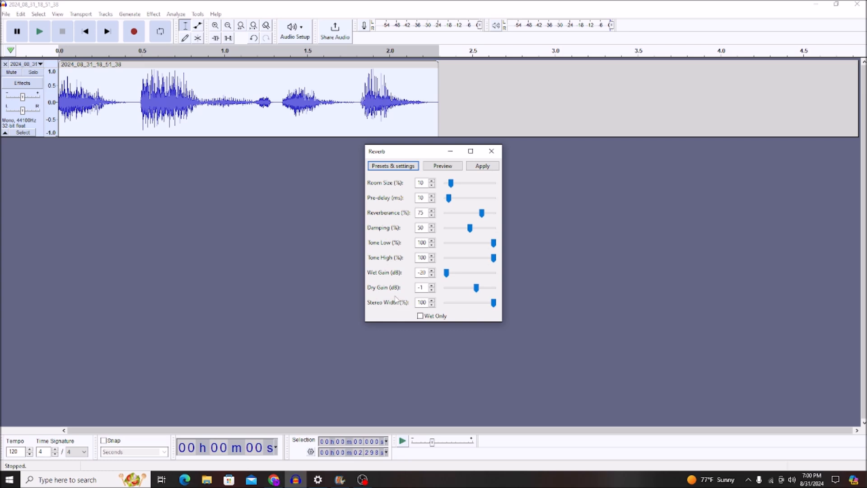
pyautogui.click(481, 166)
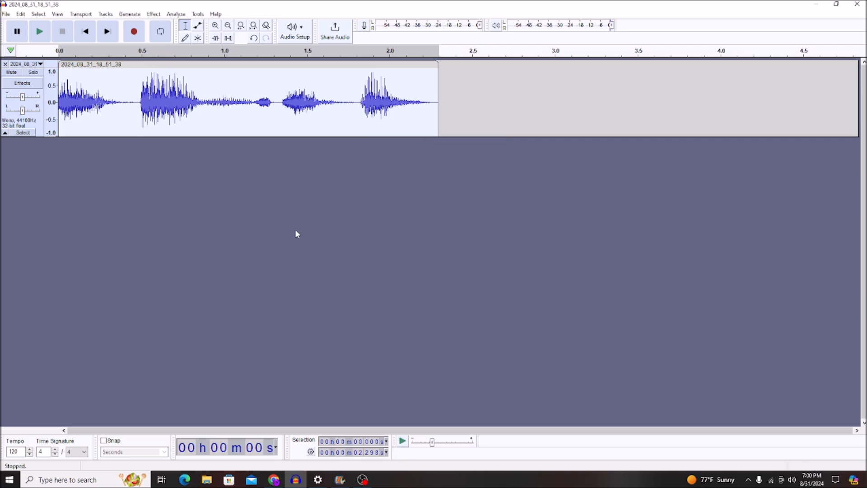
pyautogui.press('space')
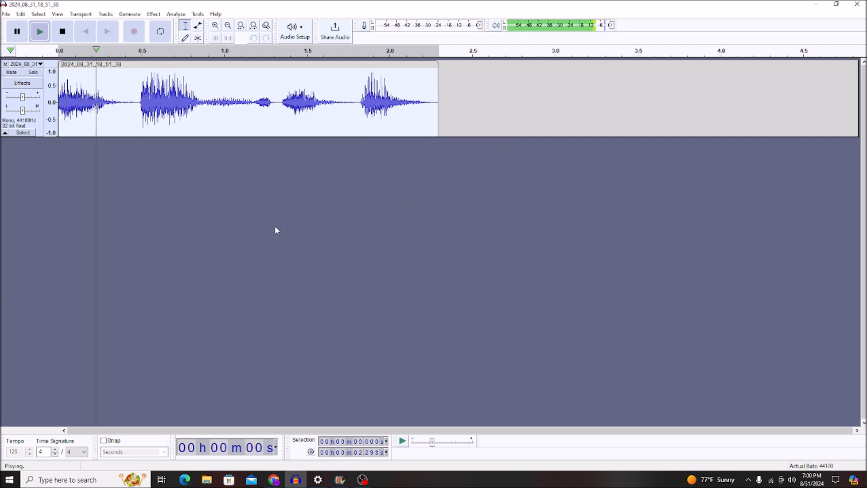